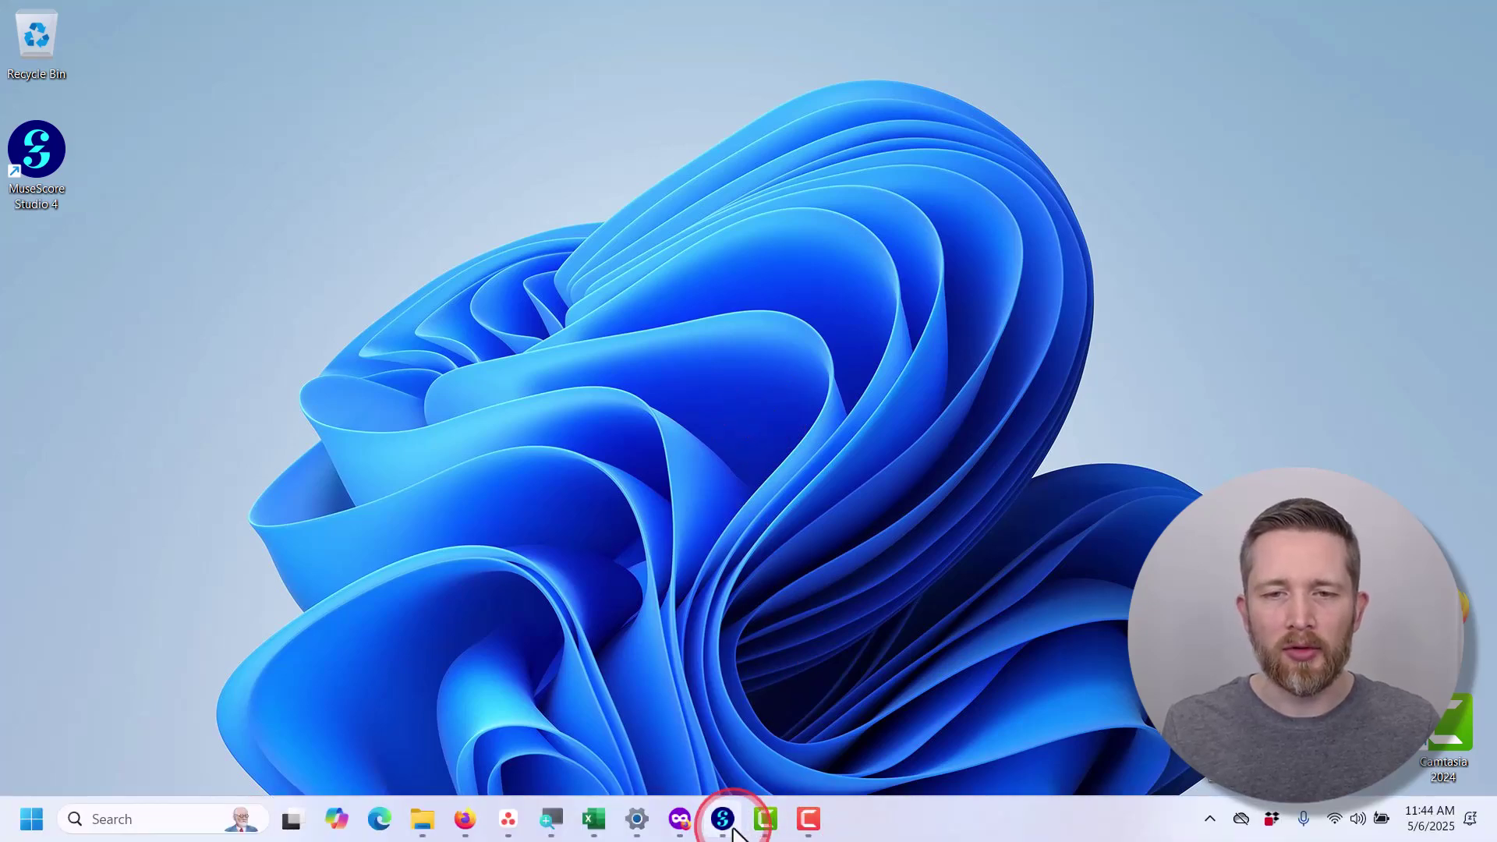
Restore the MuseScore Studio window from the taskbar.
click(725, 816)
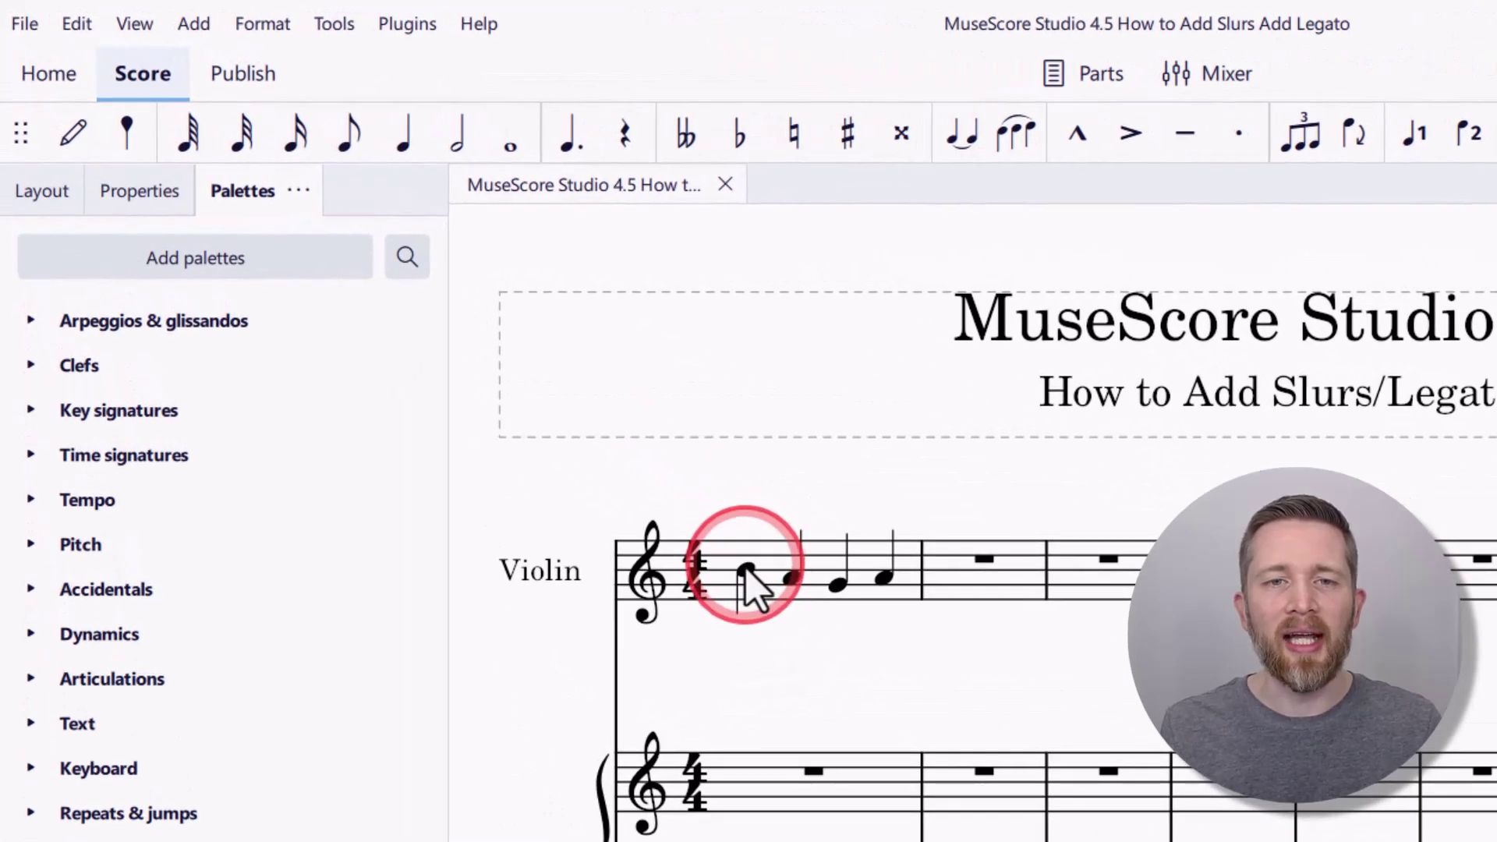
Select the violin's first note and slur it to the second note with the toolbar slur button.
click(744, 572)
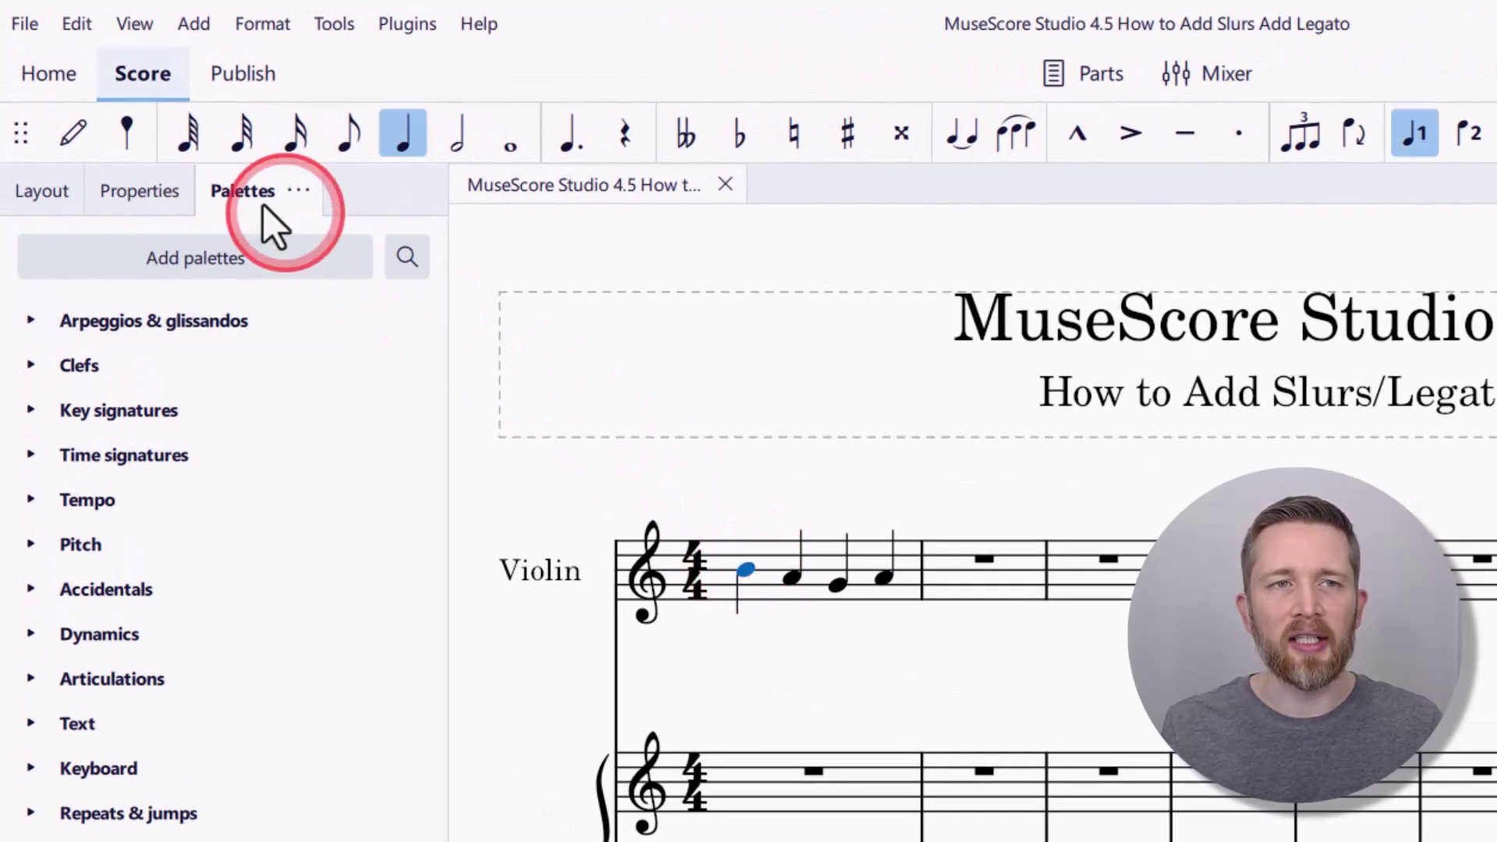
click(78, 146)
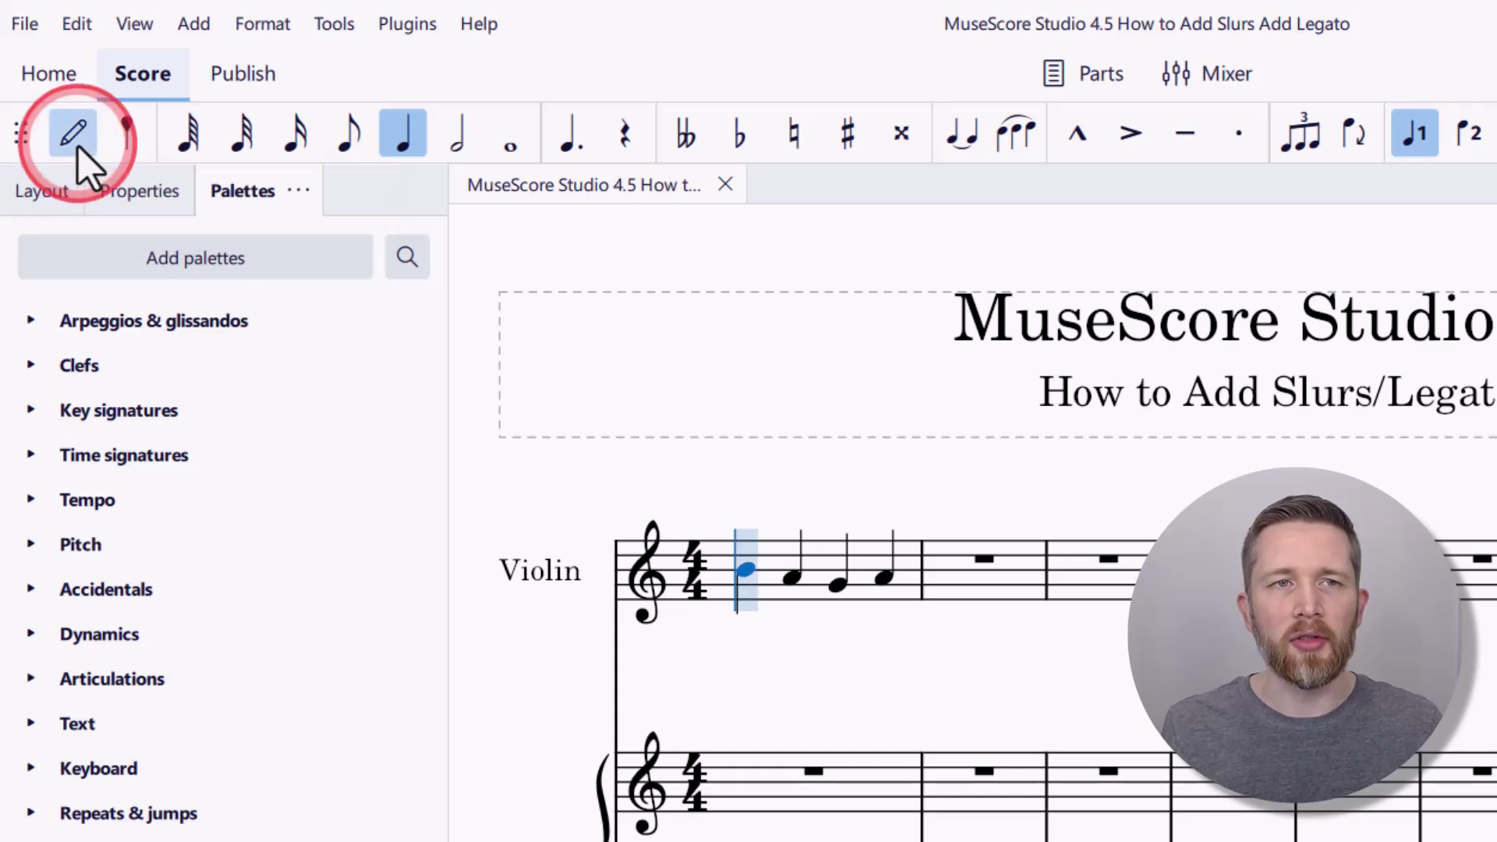
click(78, 147)
click(745, 571)
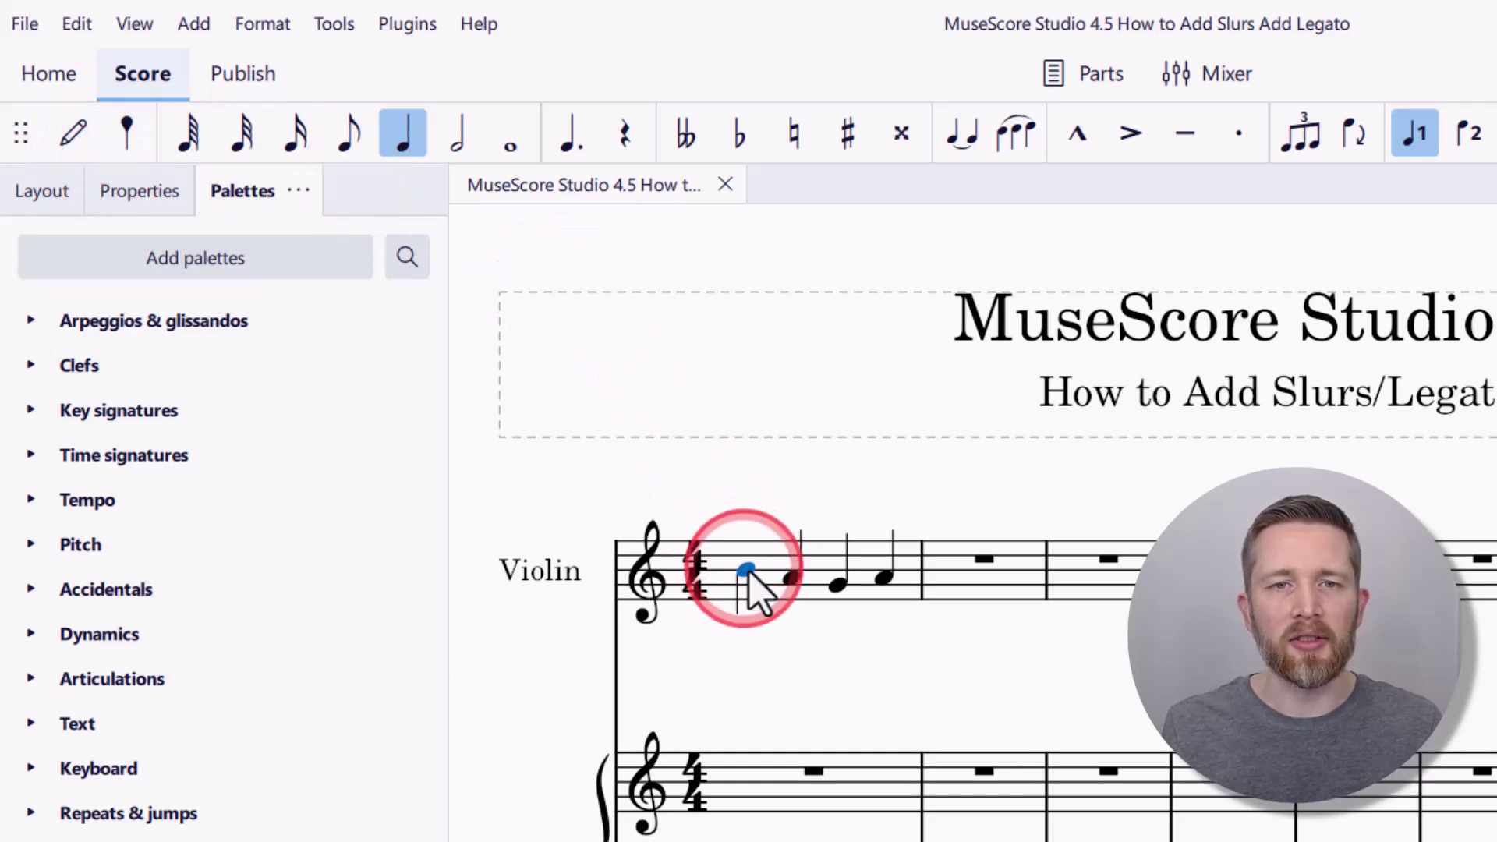
click(770, 518)
click(748, 577)
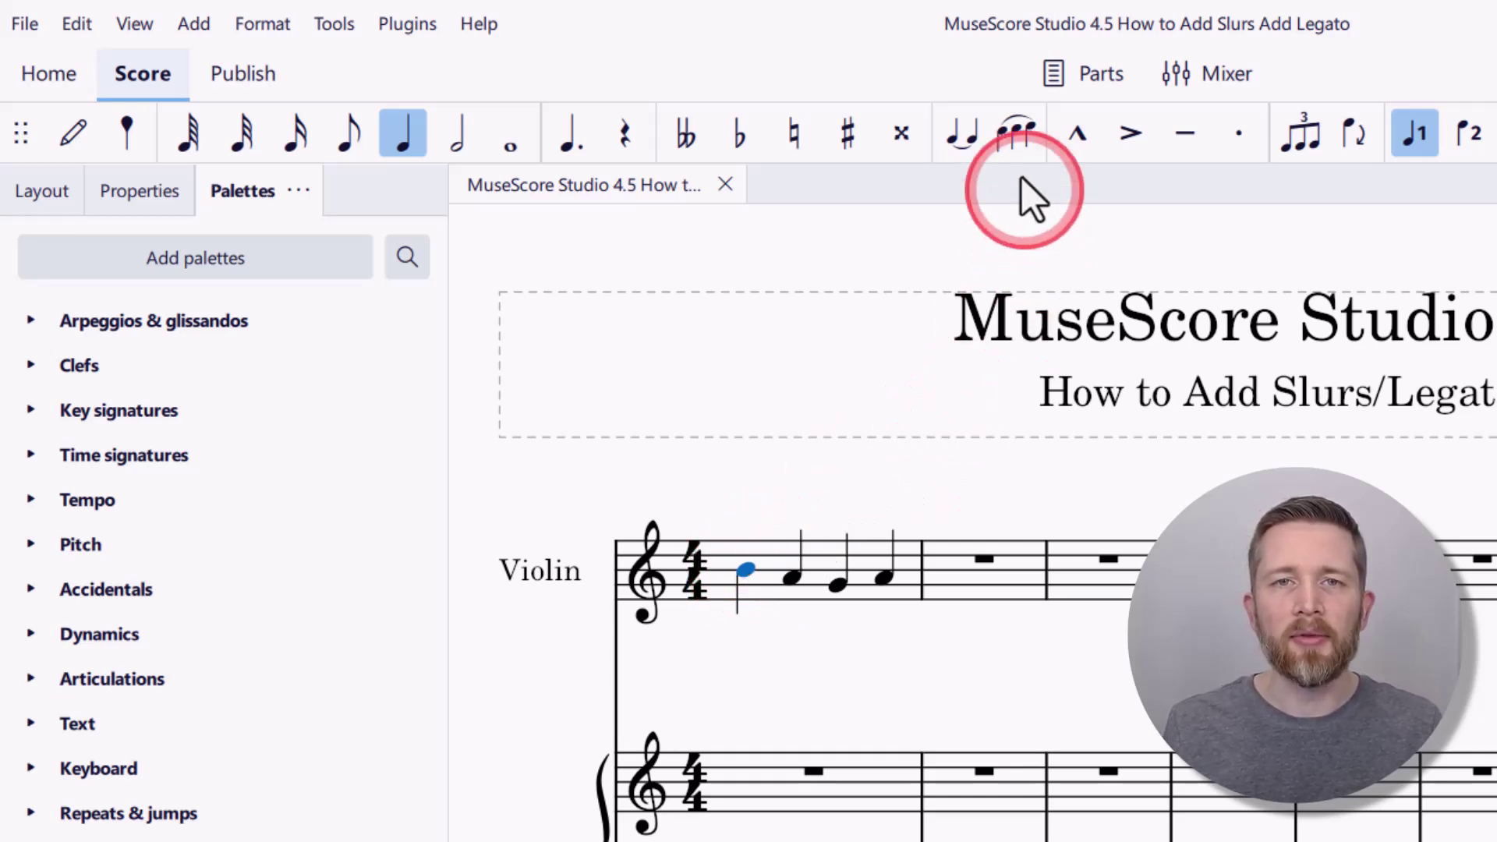
click(1017, 138)
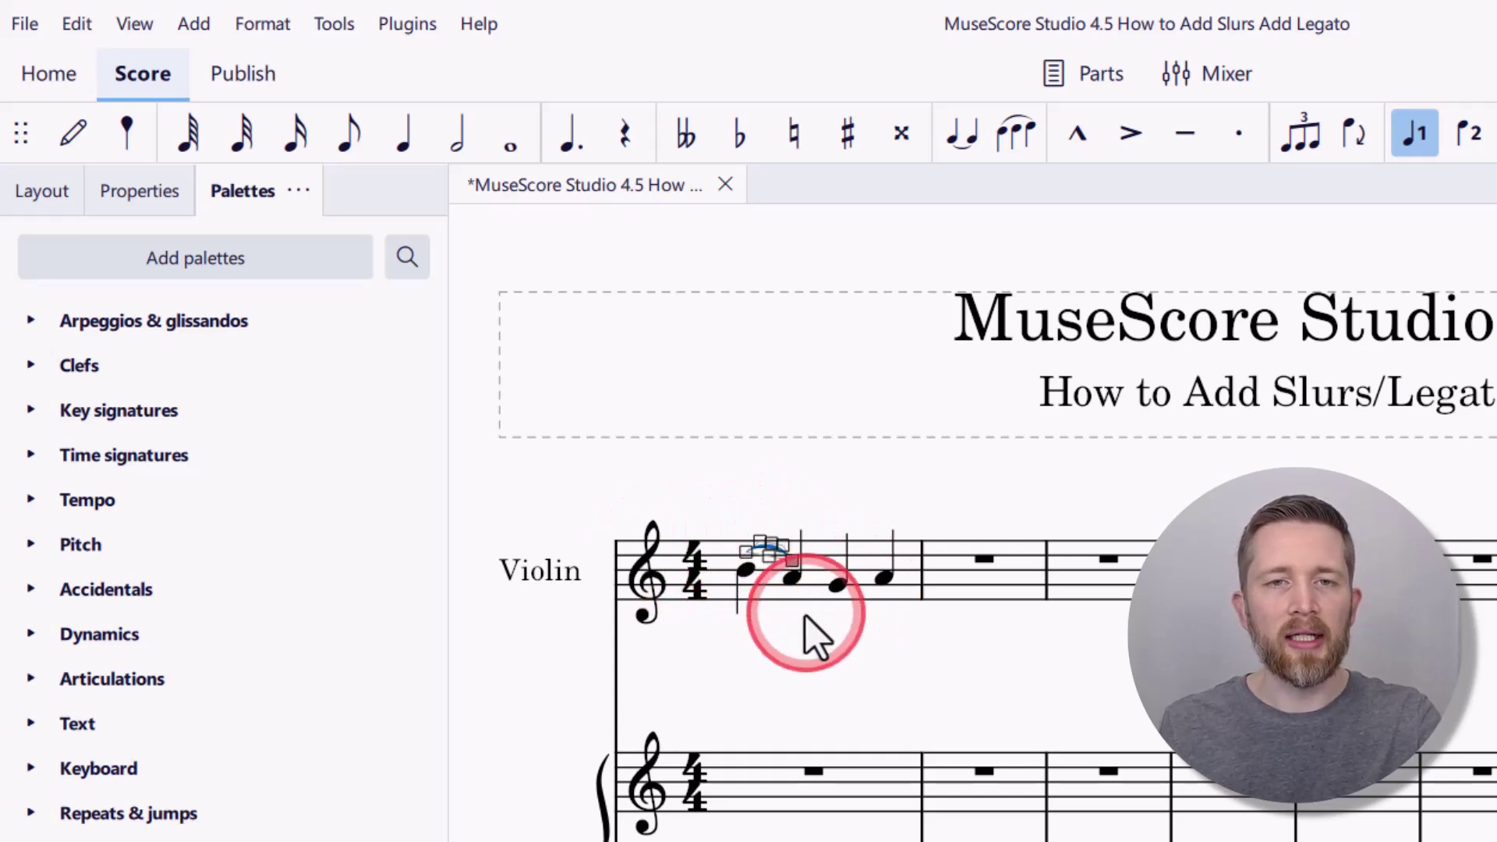
Stretch the slur into the next measure, shrink it back to the third note, then delete it.
click(806, 485)
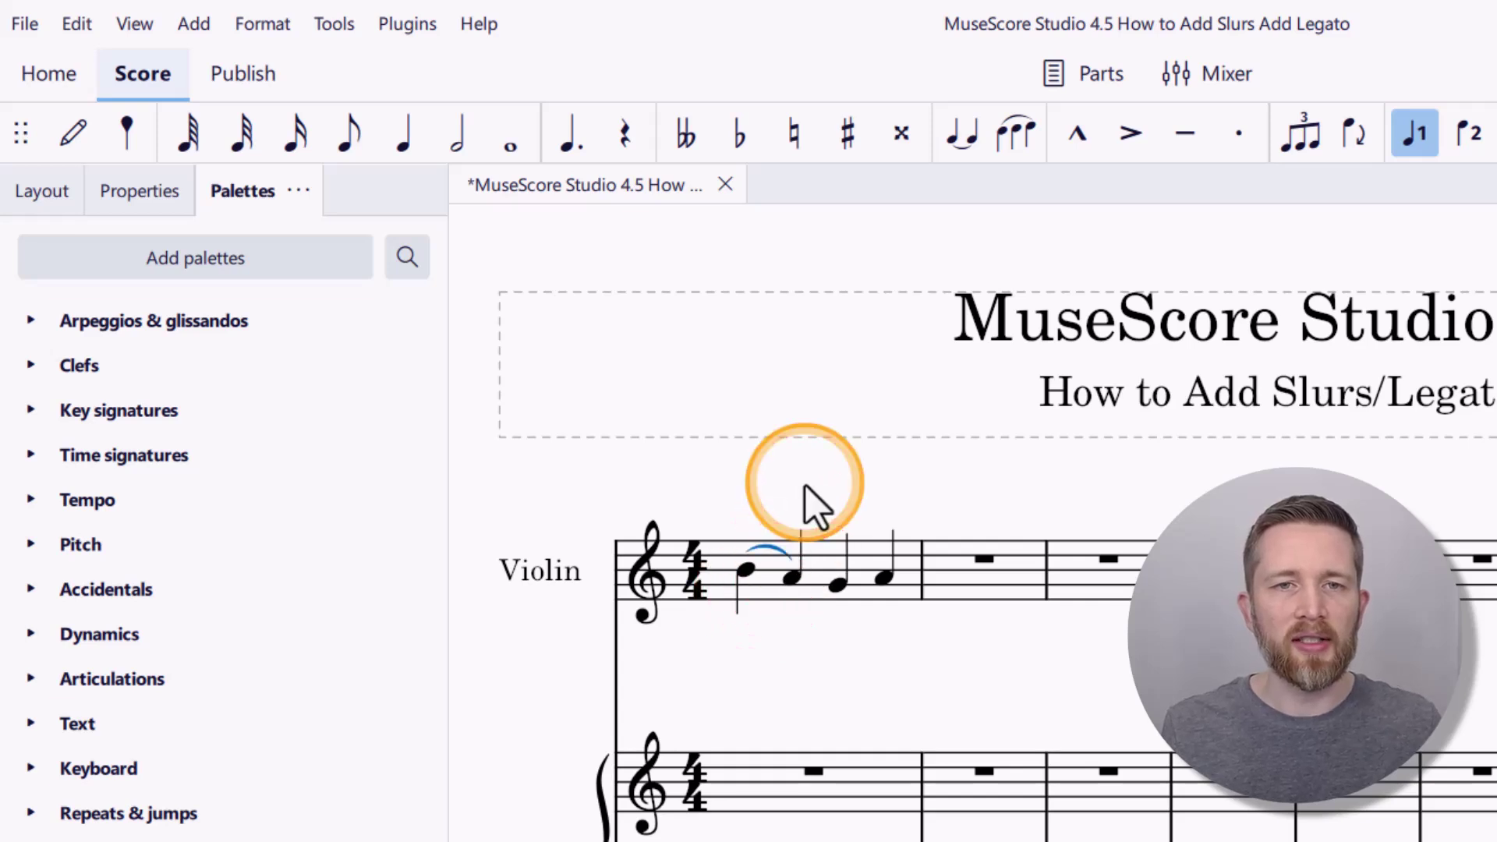
click(769, 551)
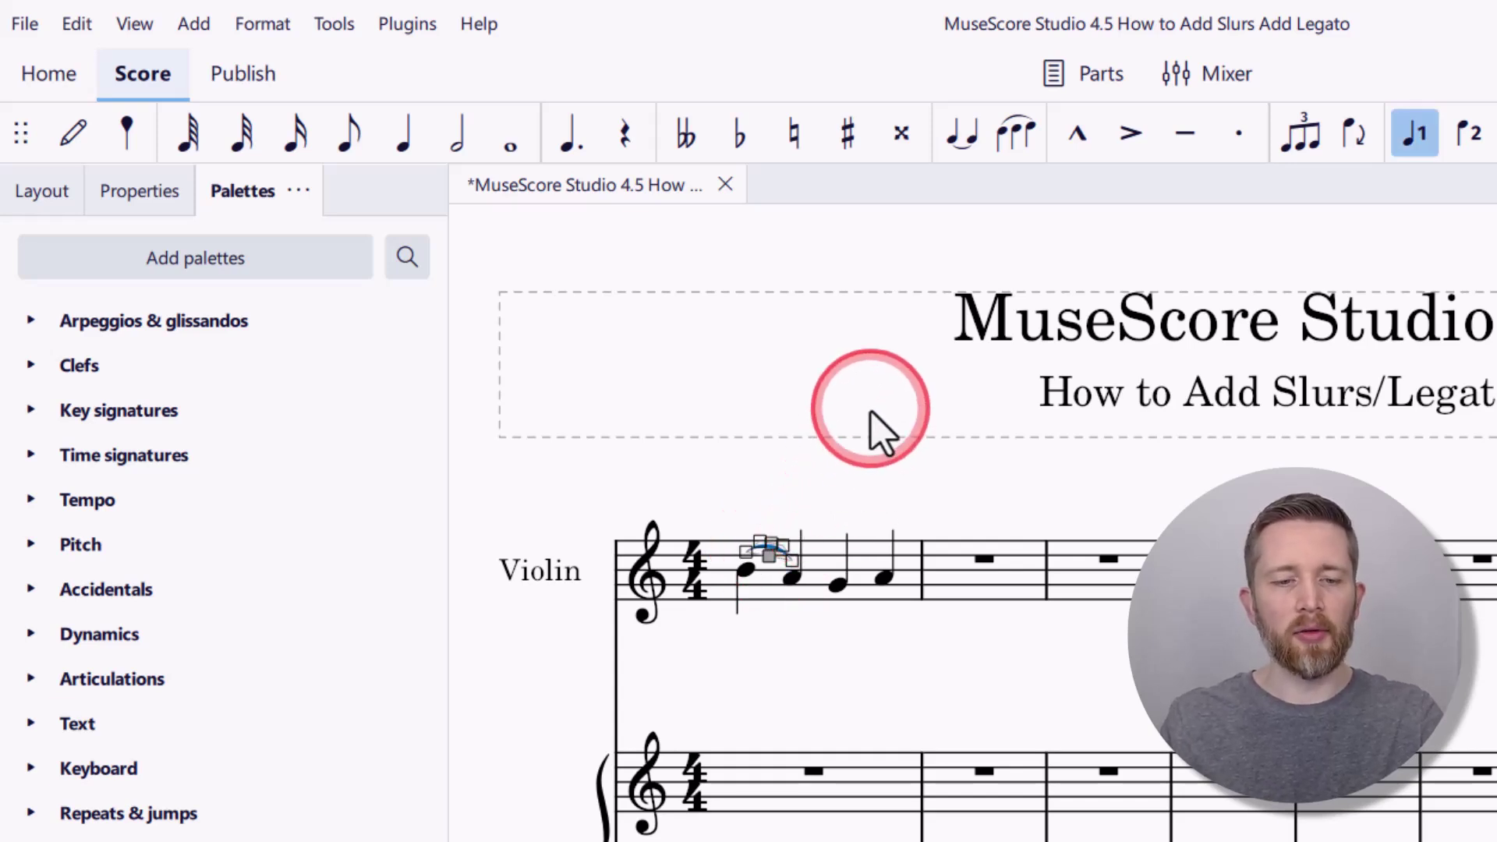
key(shift+Right)
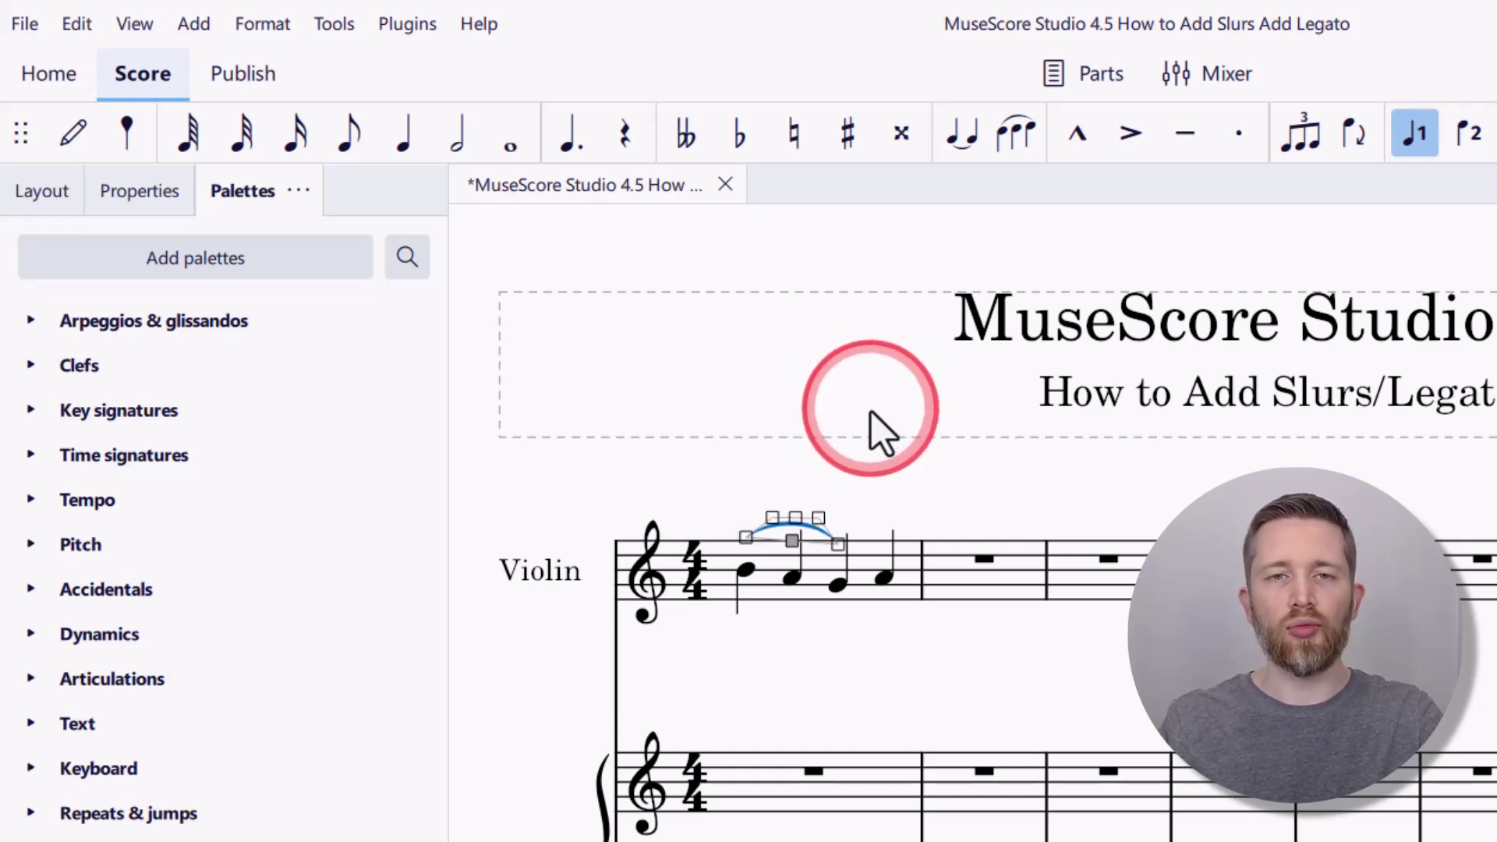
key(shift+Right)
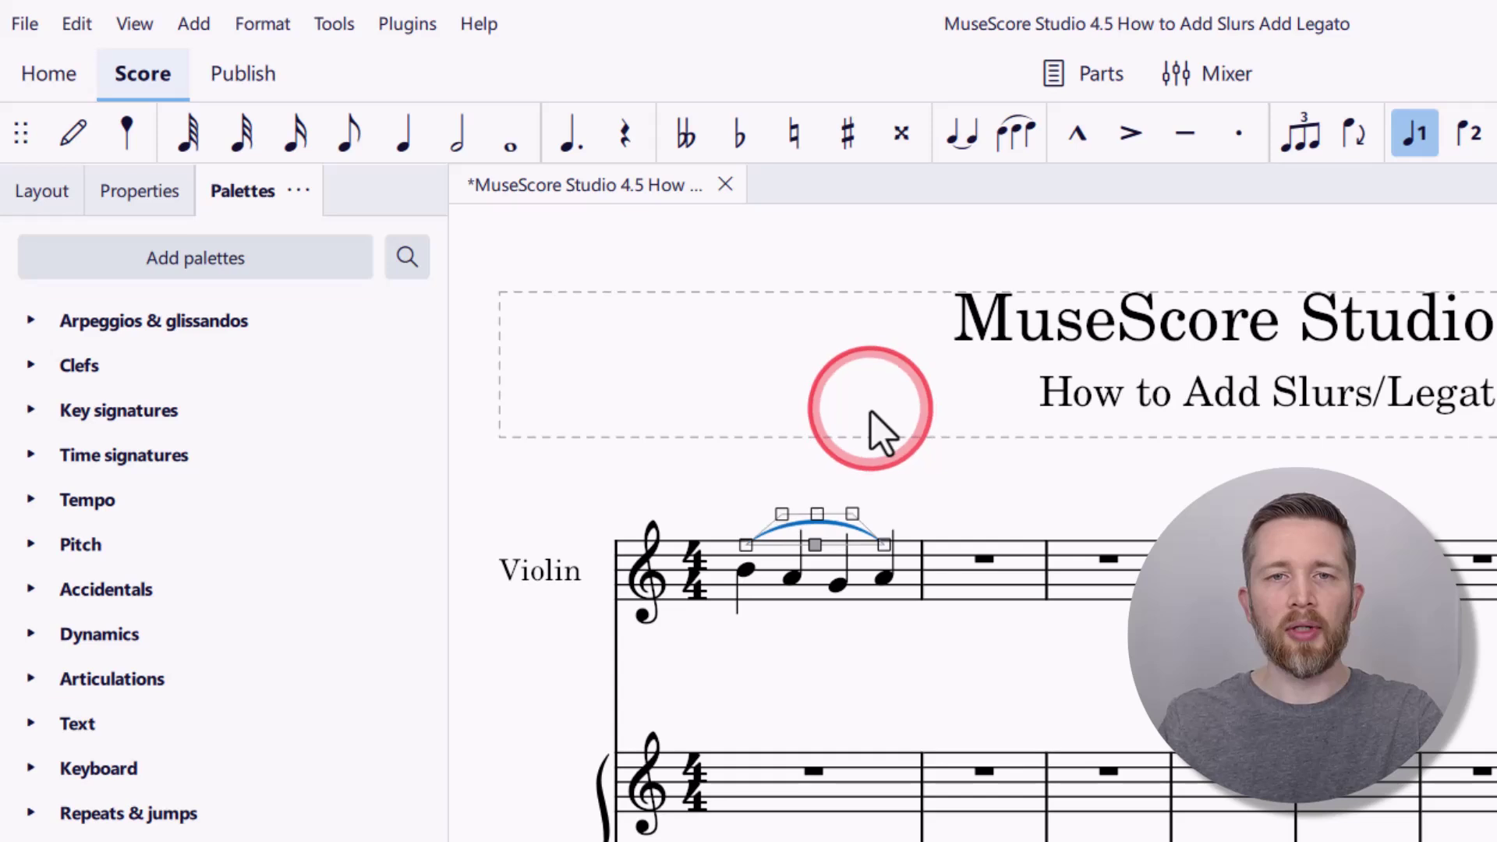
key(shift+Right)
key(shift+Right)
key(shift+Right)
key(shift+Right)
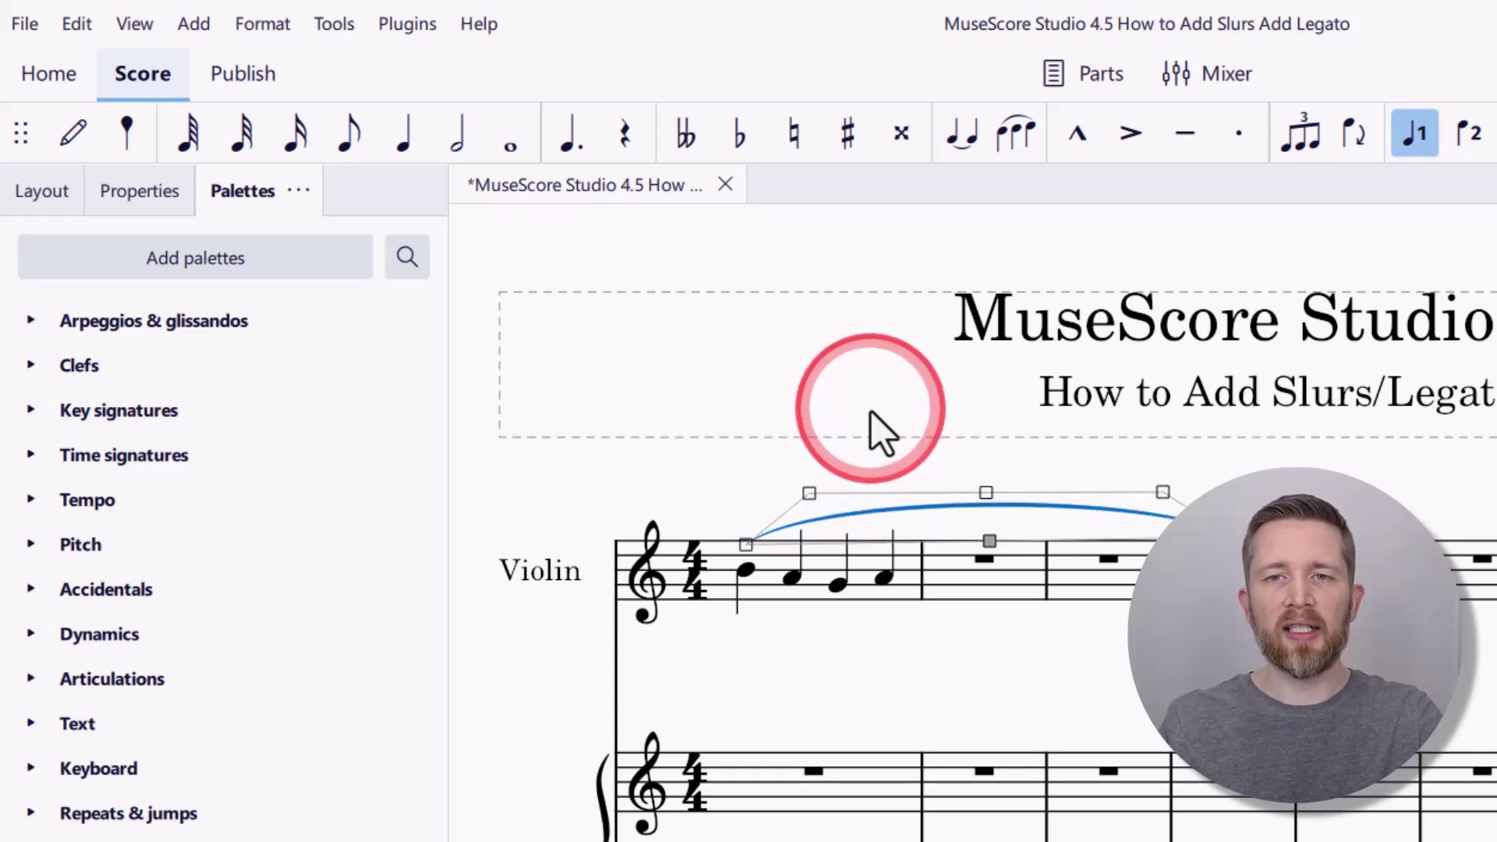
key(shift+Left)
key(shift+Left)
key(shift+Left)
key(shift+Left)
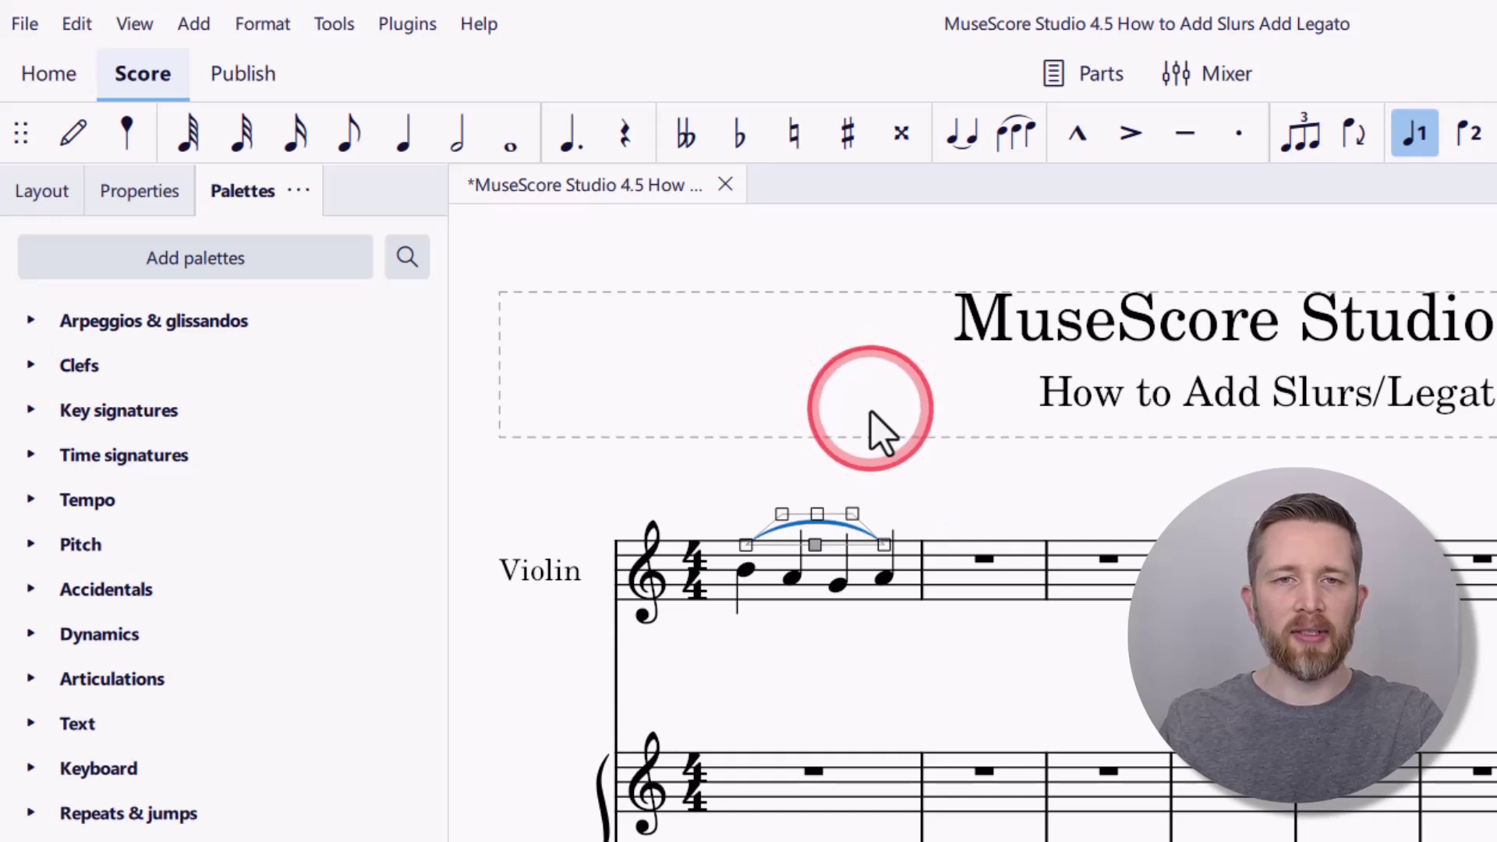
key(shift+Left)
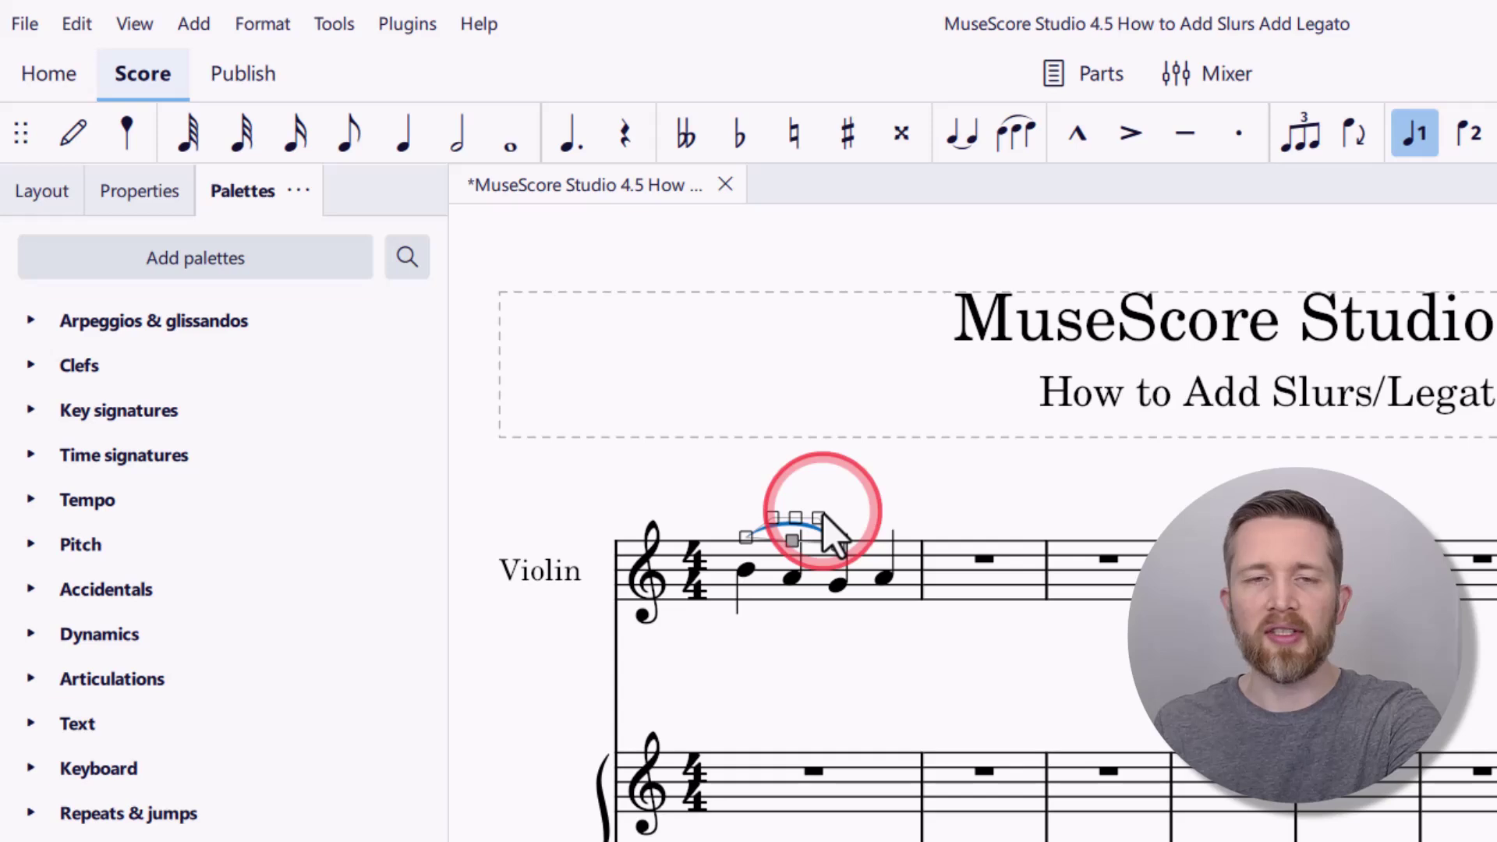
key(Delete)
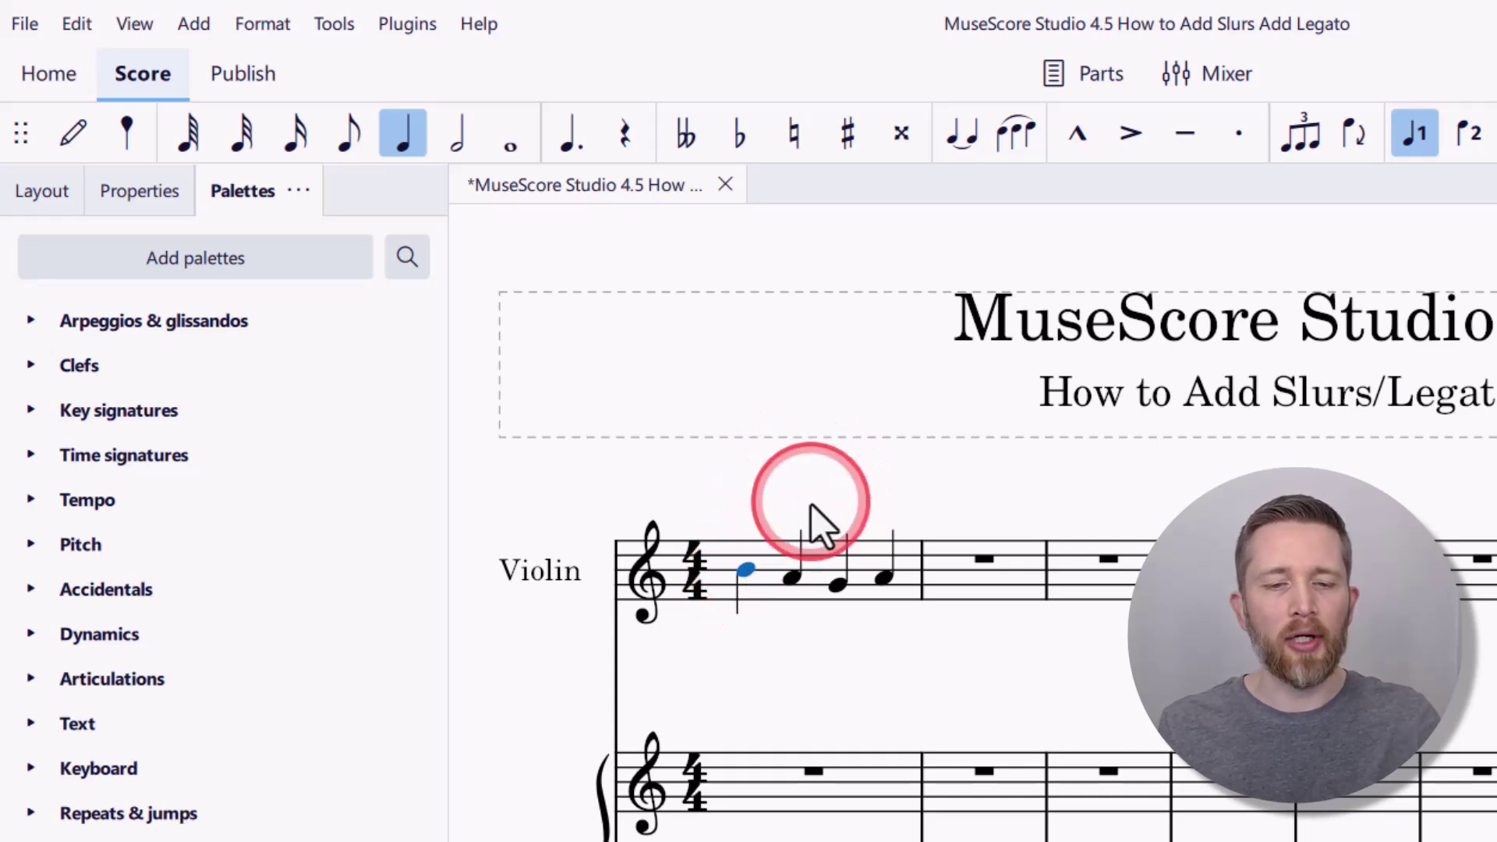
Undo a two-note S slur, then slur all four quarter notes of violin measure 1.
key(s)
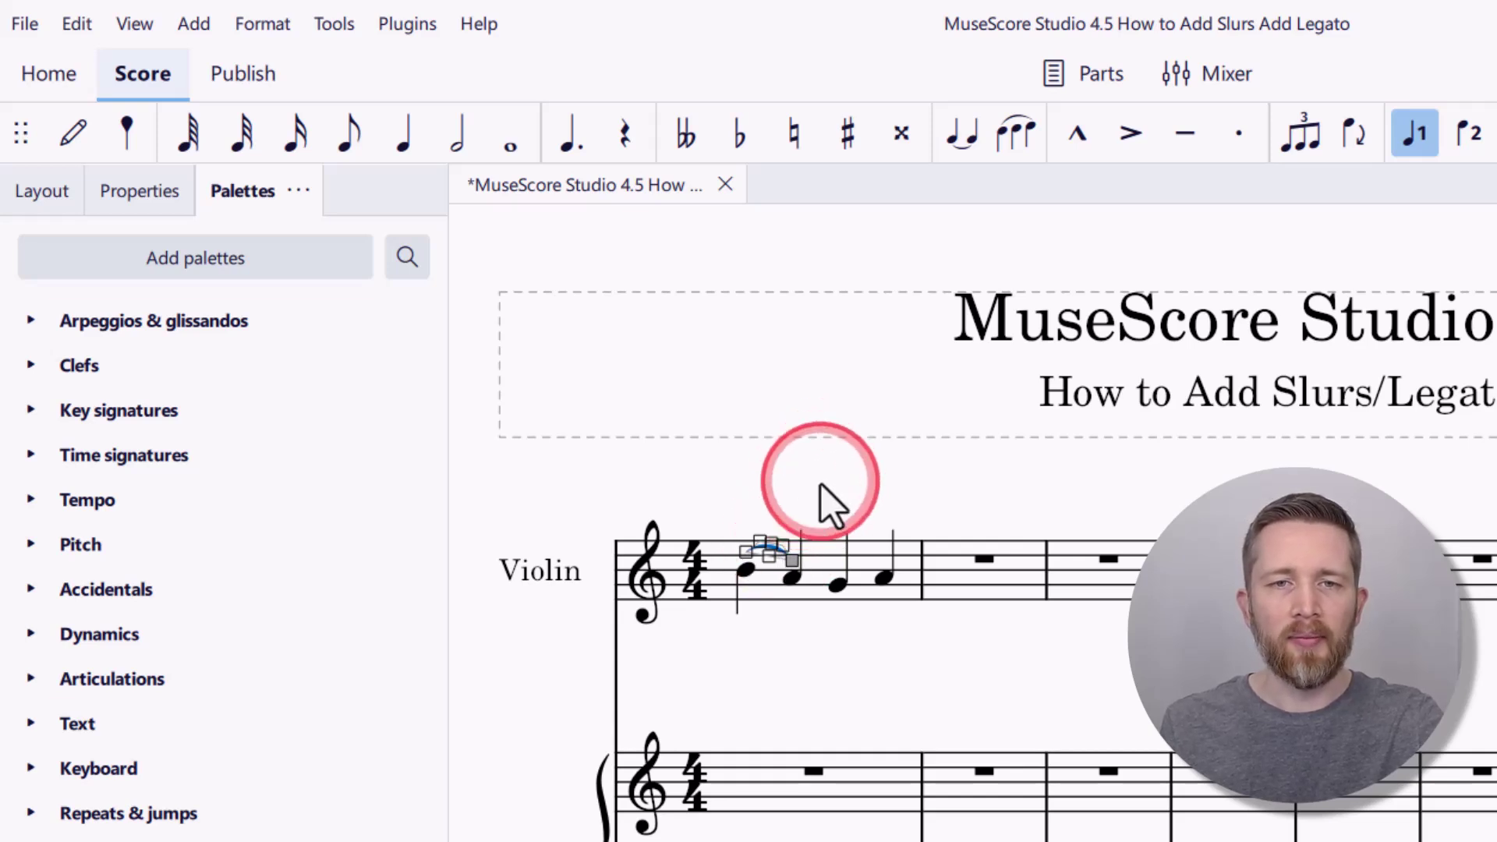
key(ctrl+z)
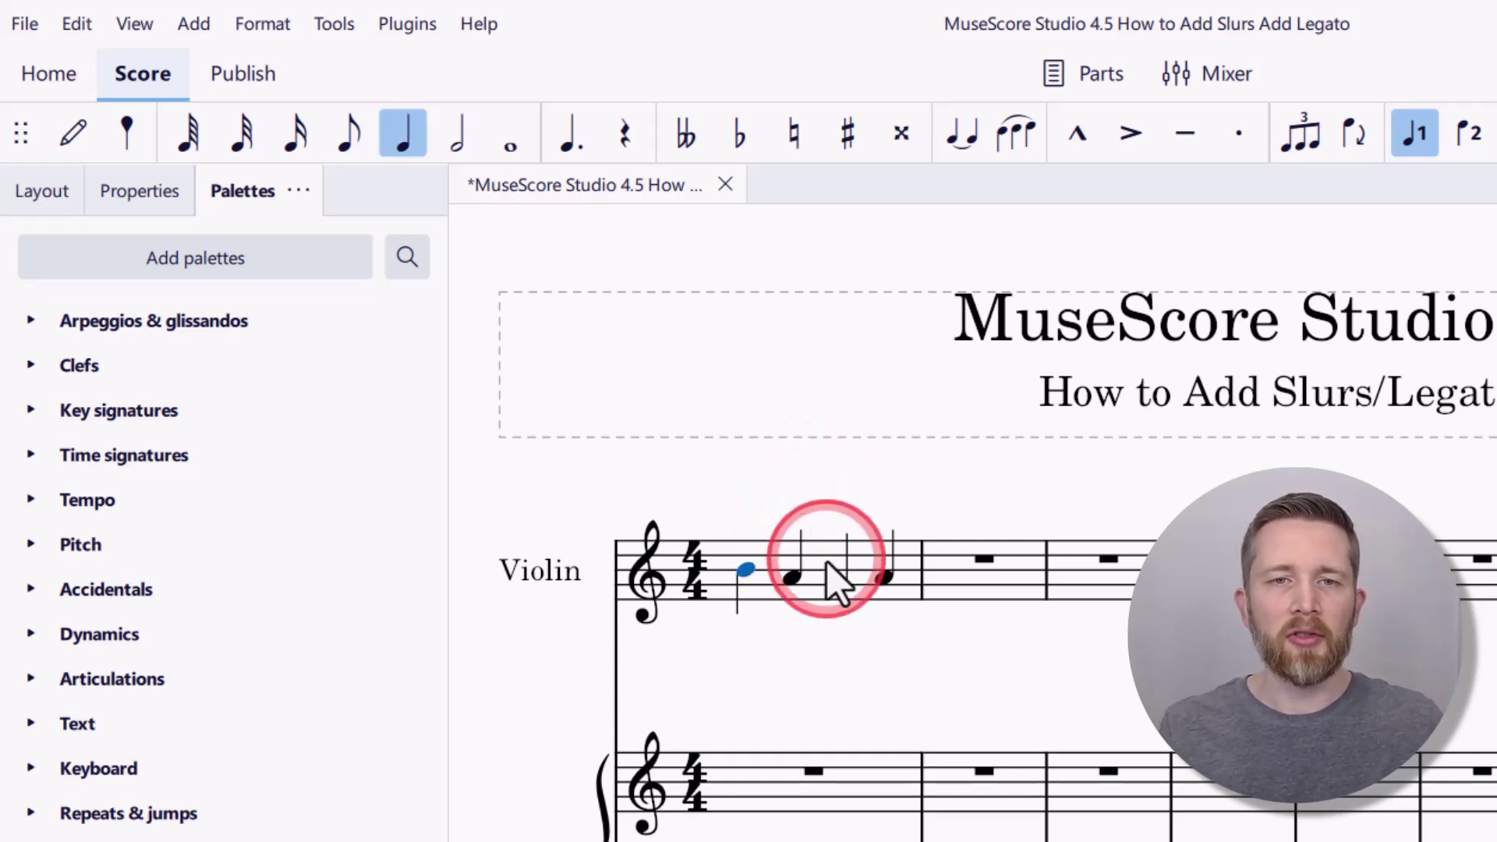
click(831, 585)
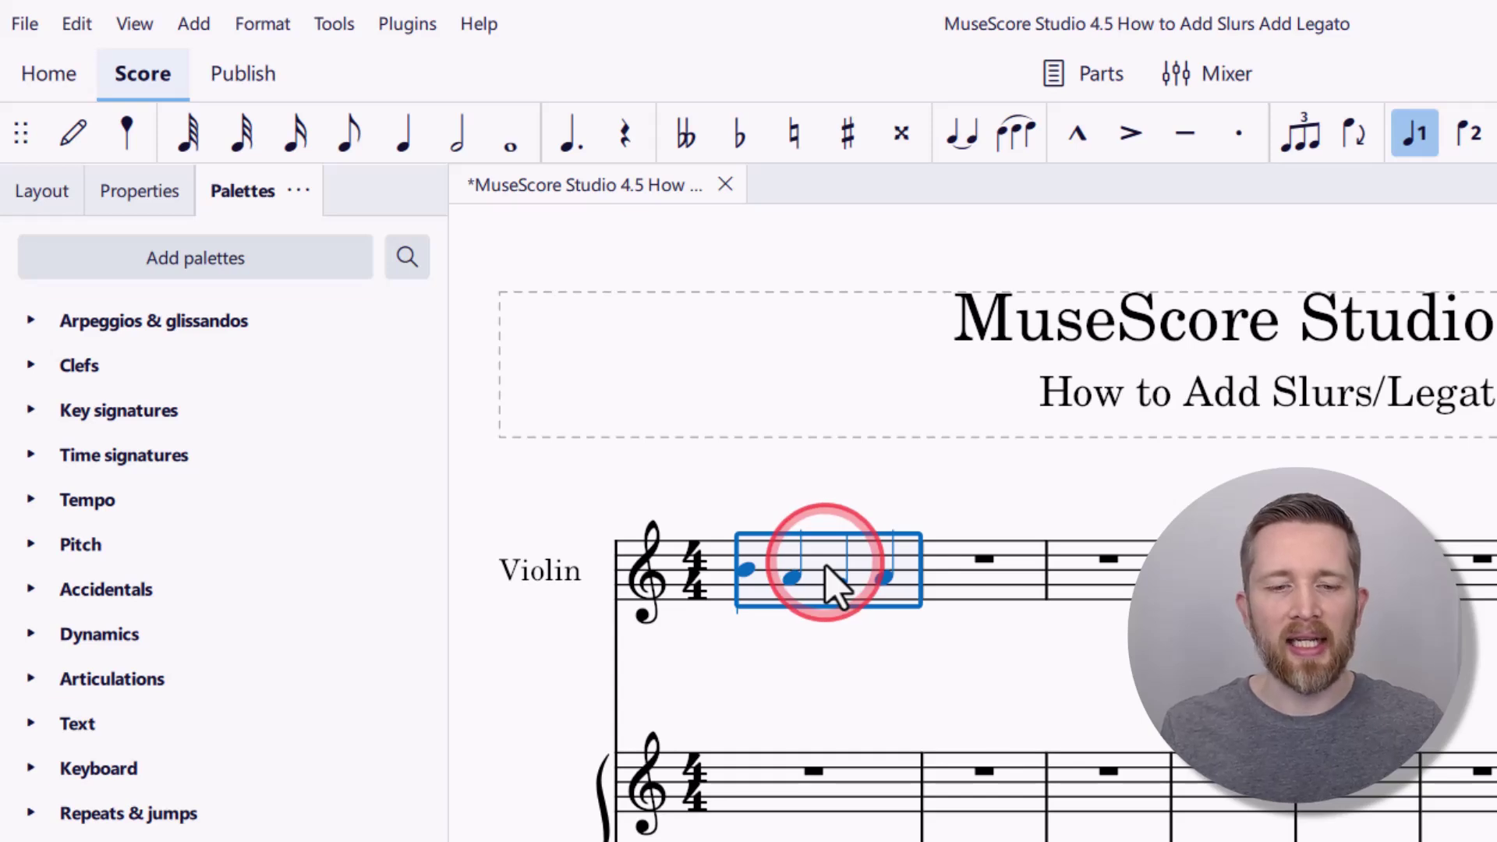
key(Escape)
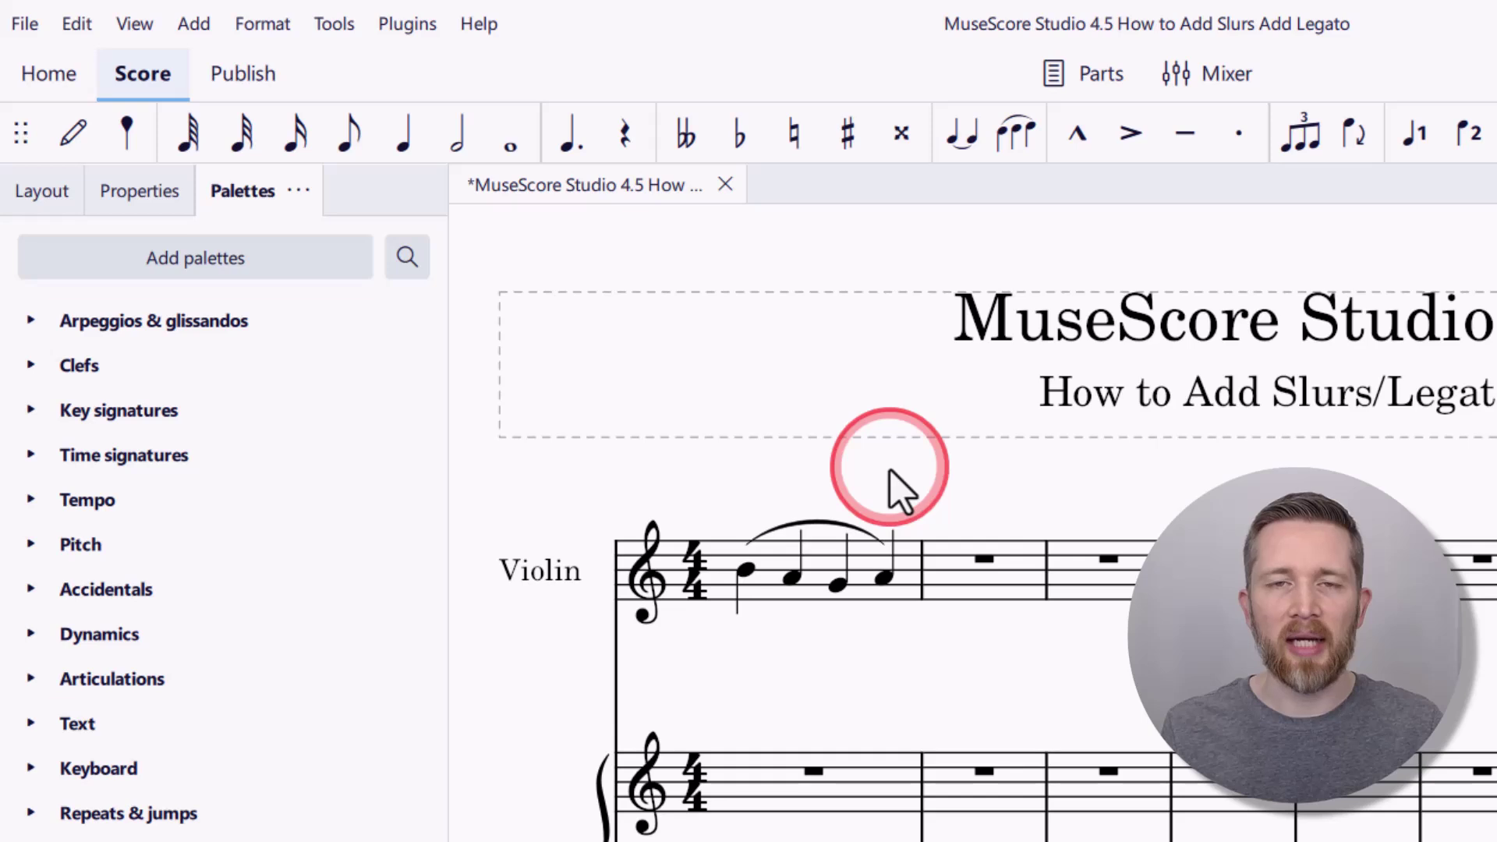
click(827, 524)
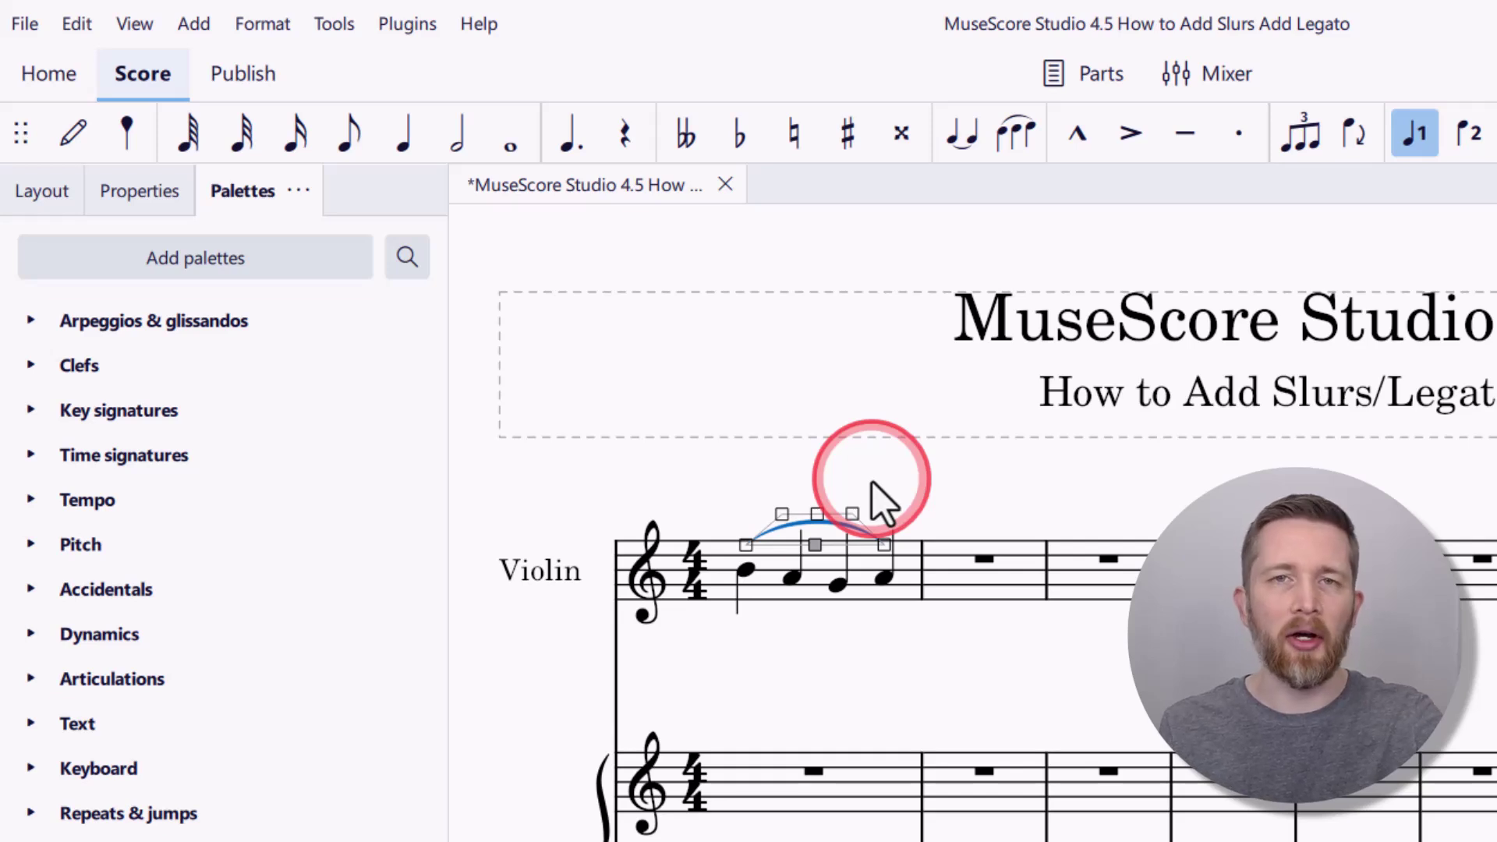
key(x)
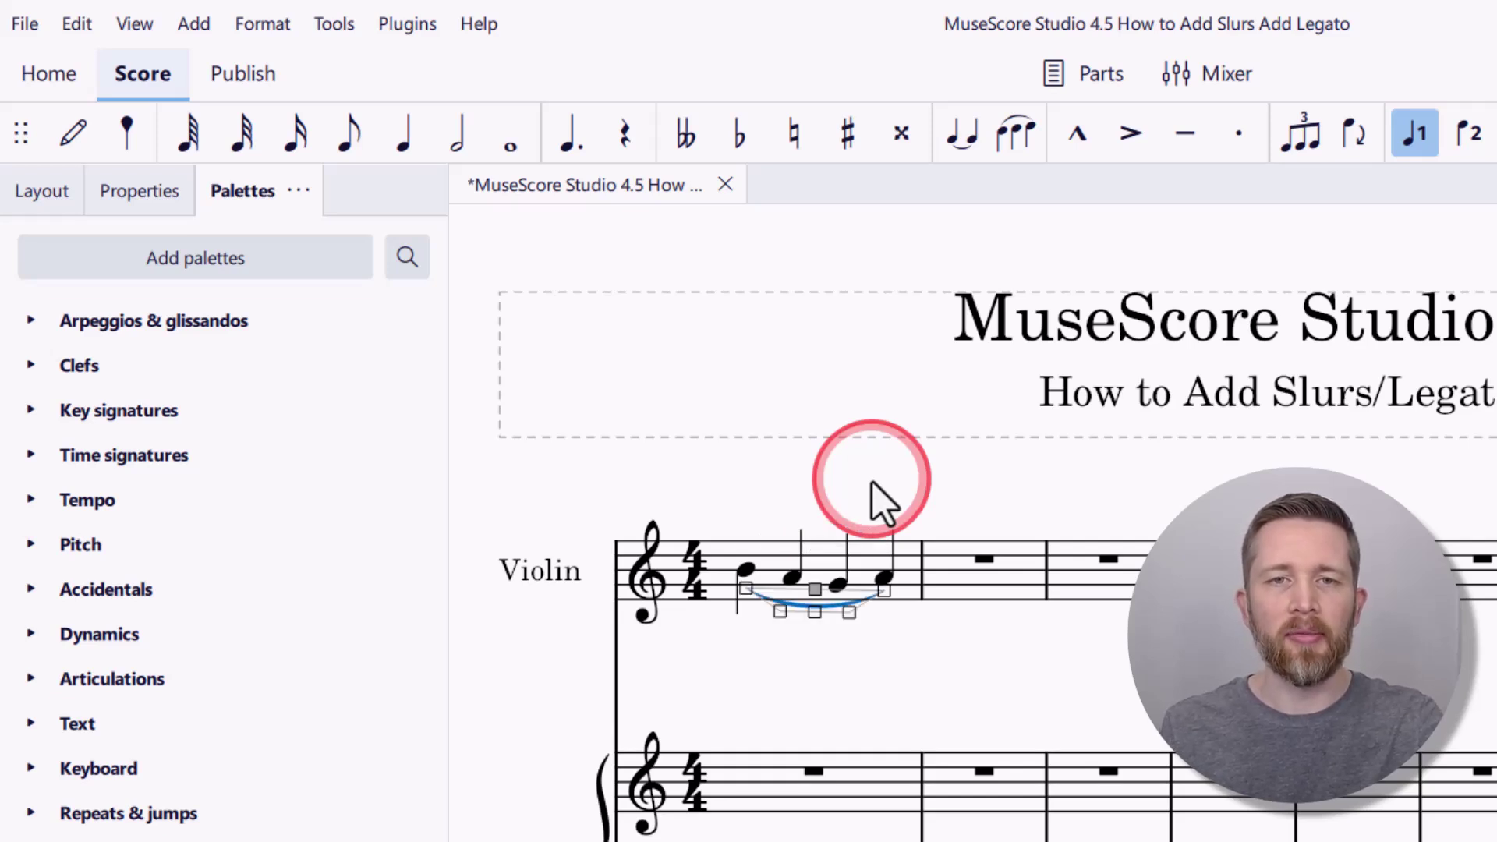
key(x)
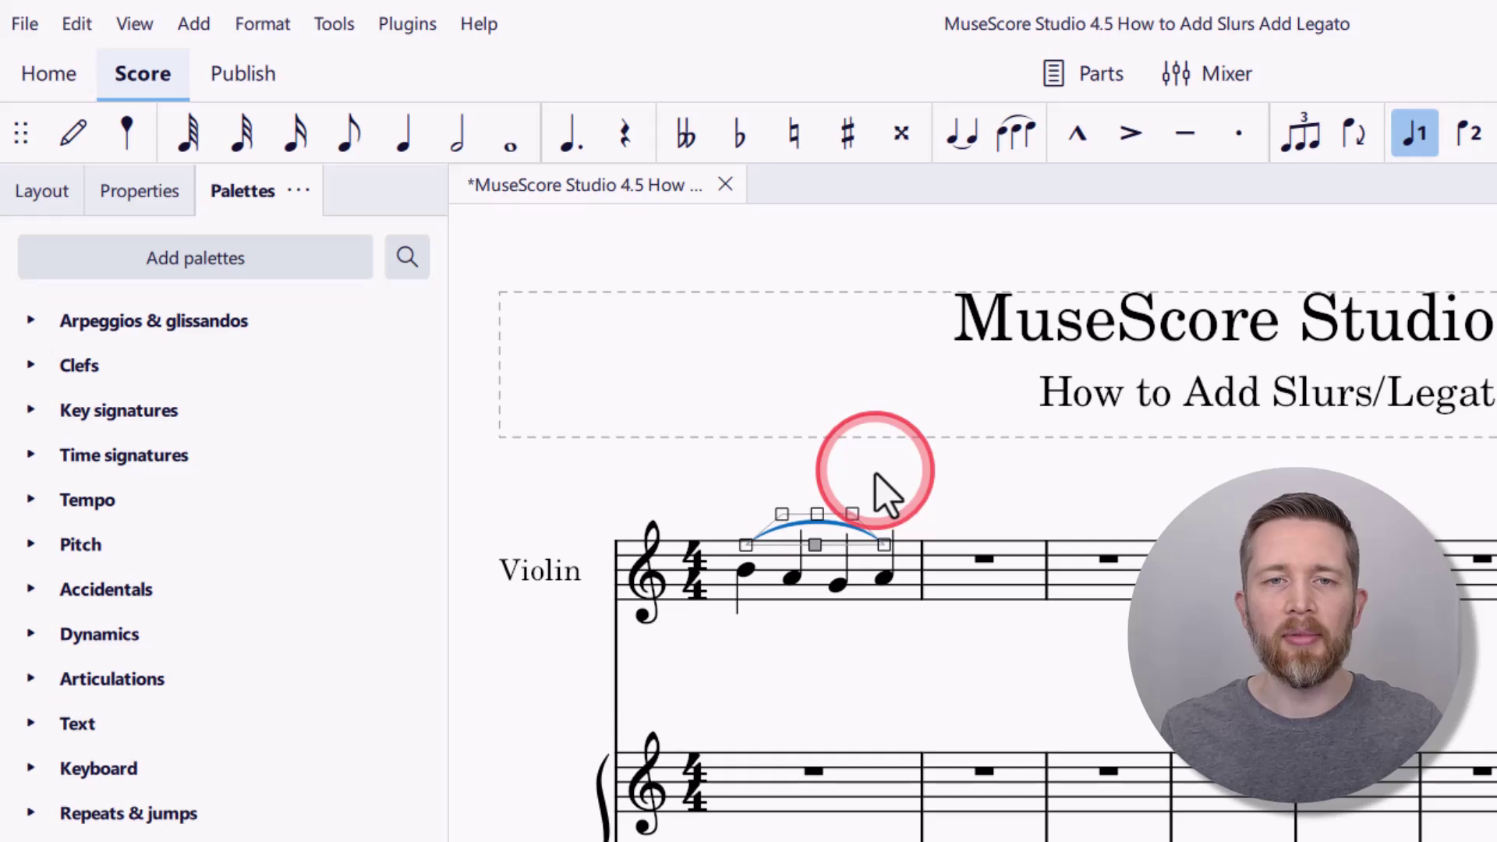
key(Escape)
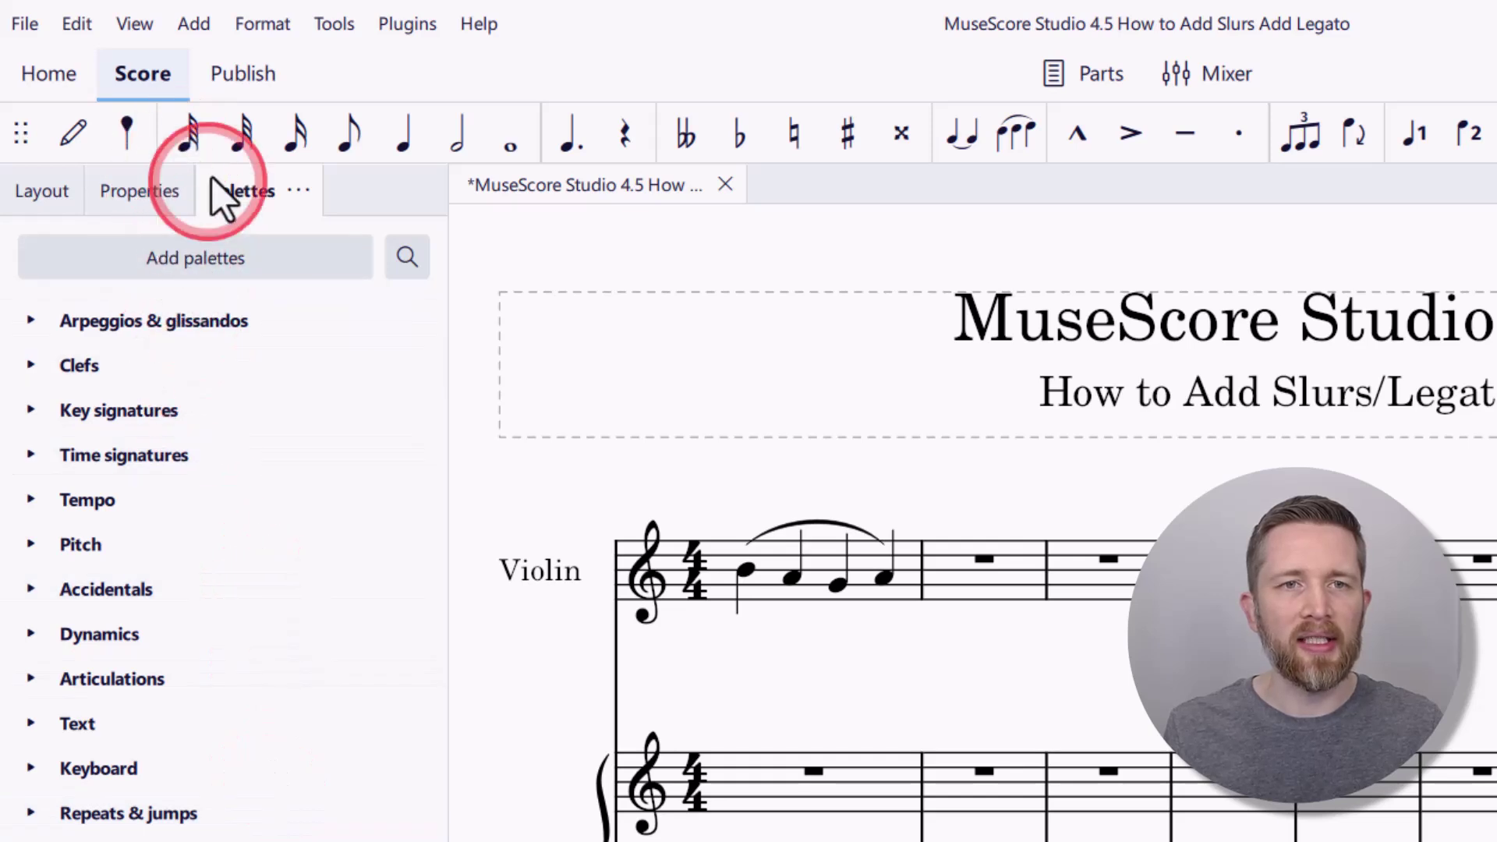
Add the Lines palette from the More palettes list to the Palettes panel.
click(262, 261)
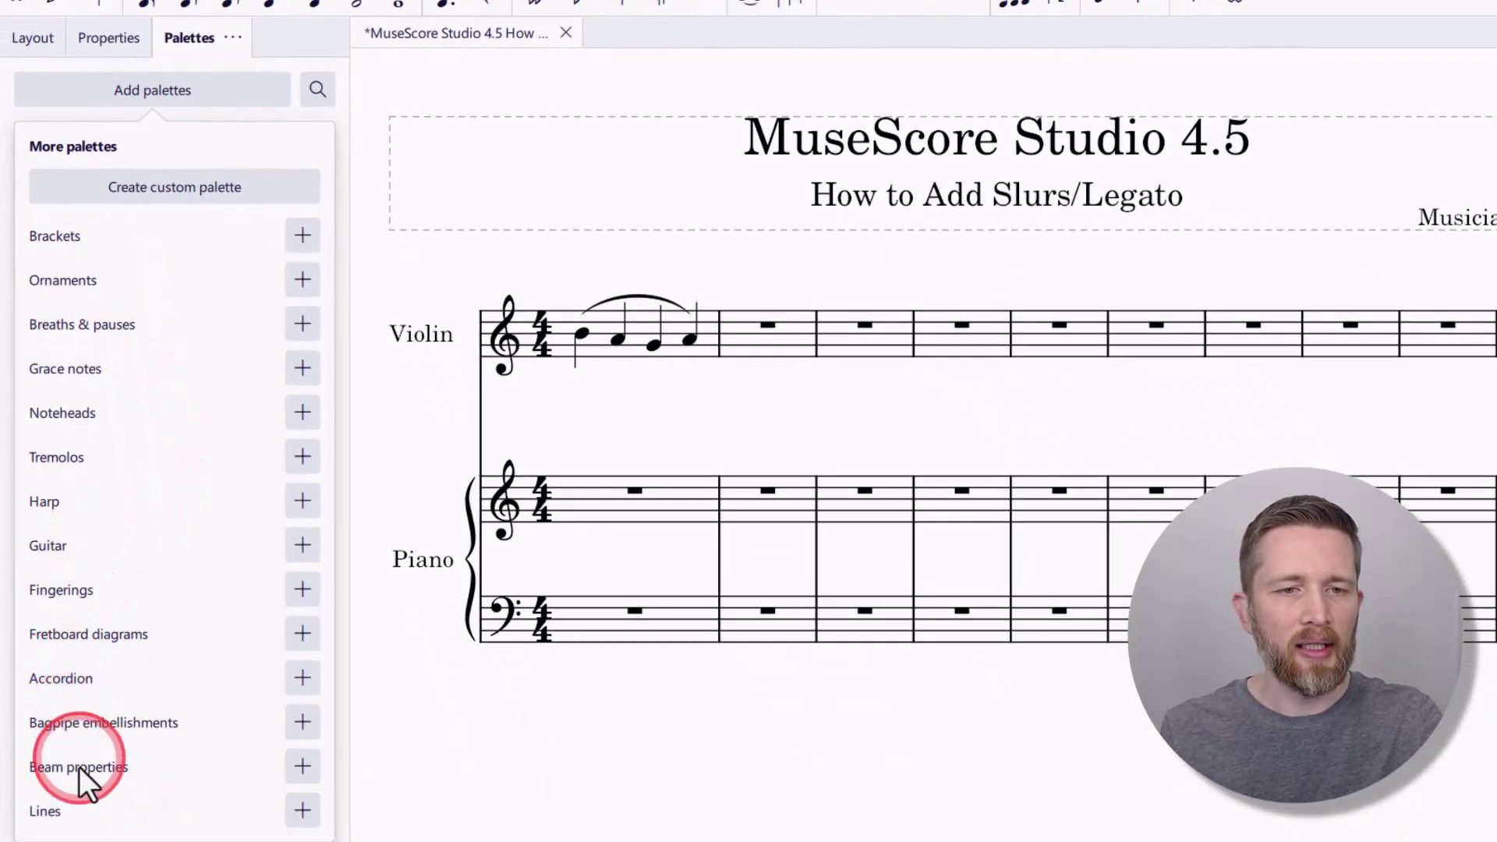
click(302, 811)
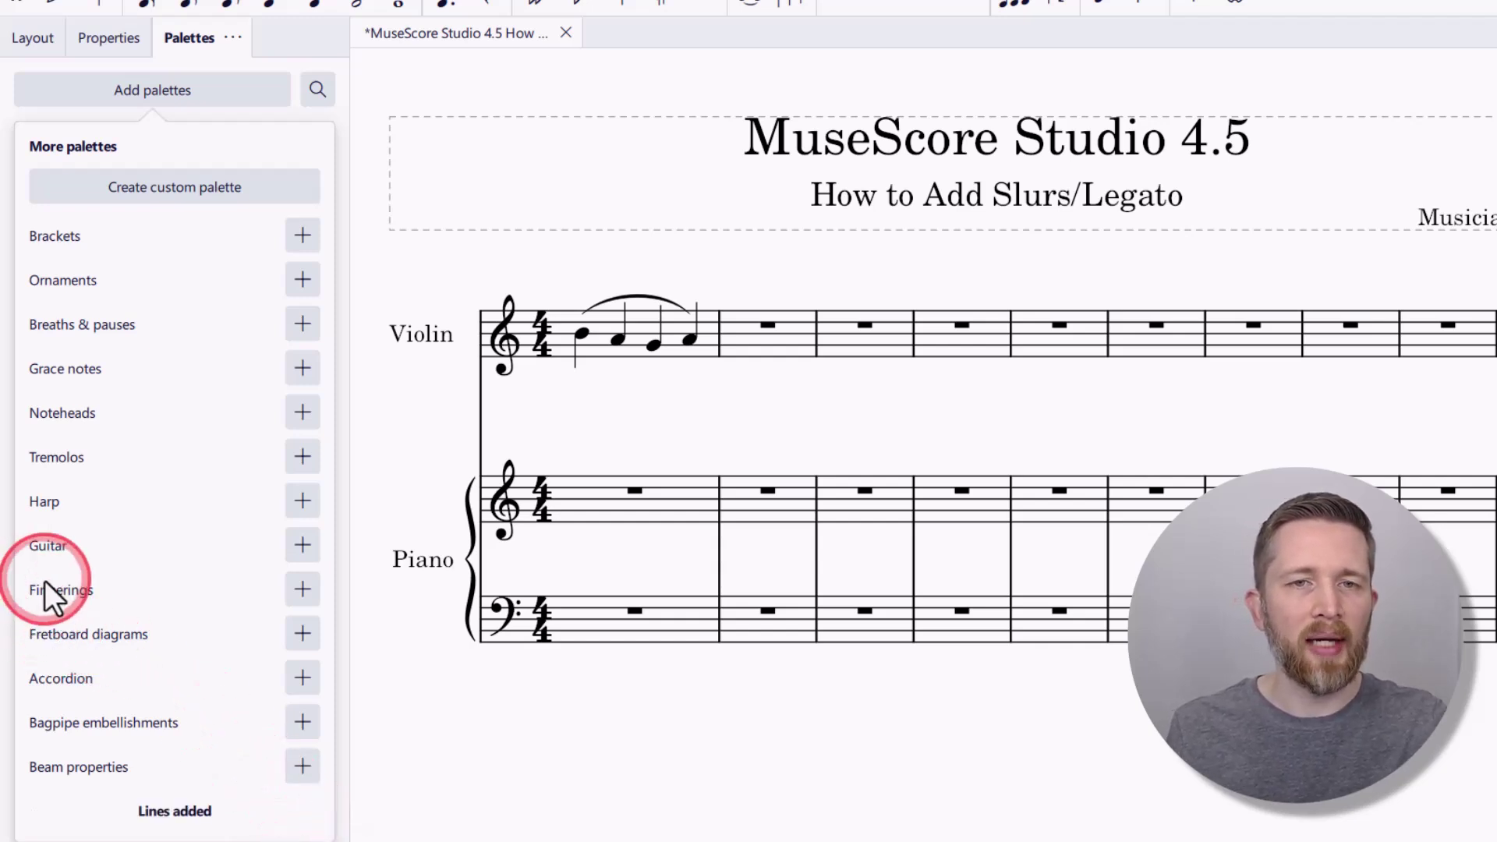
click(347, 210)
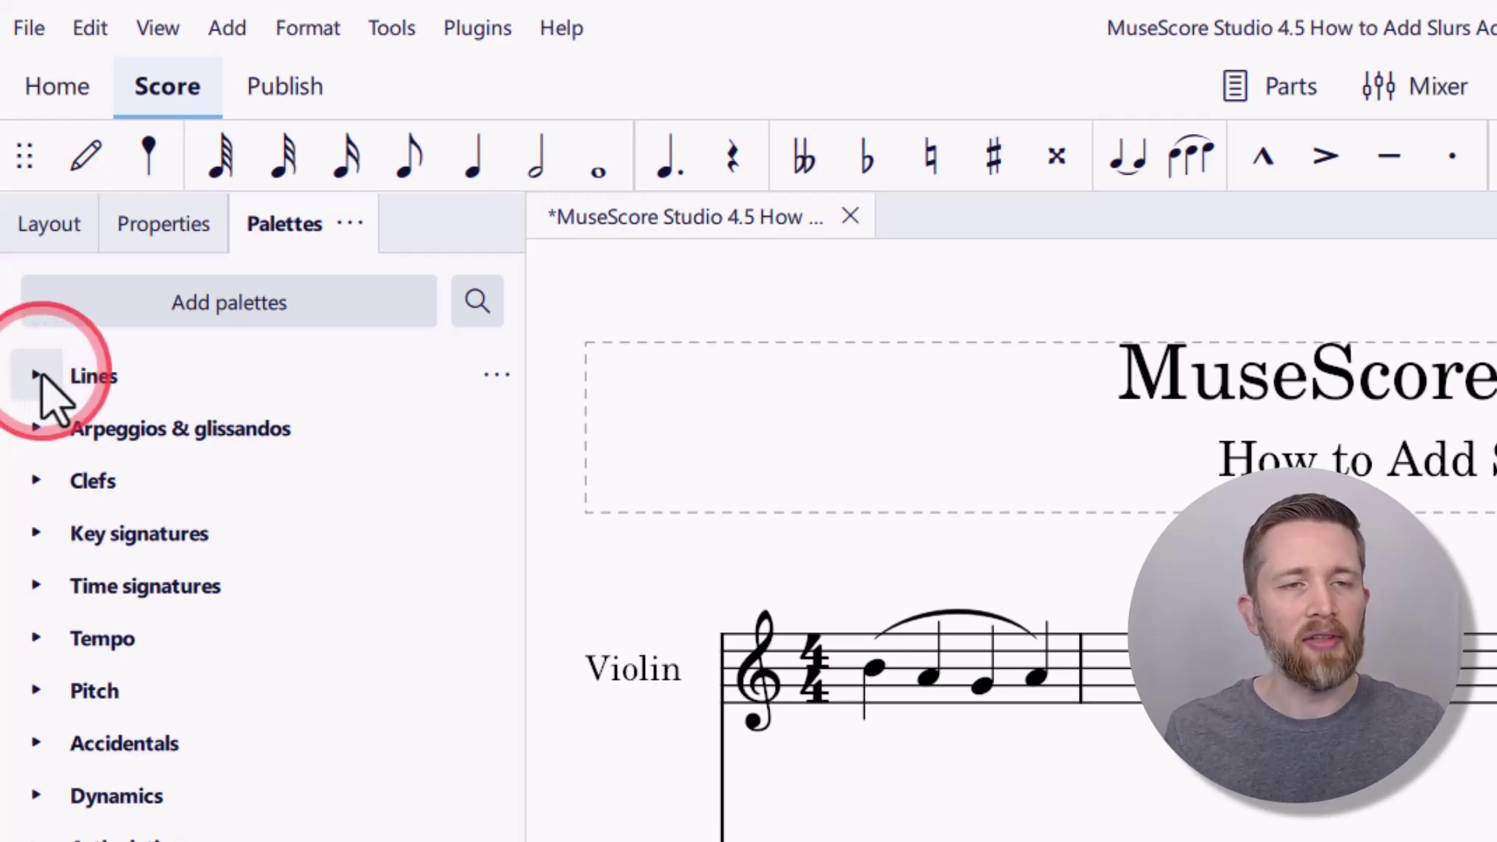
Expand the Lines palette and drag its slur onto the violin's first-measure notes.
click(39, 375)
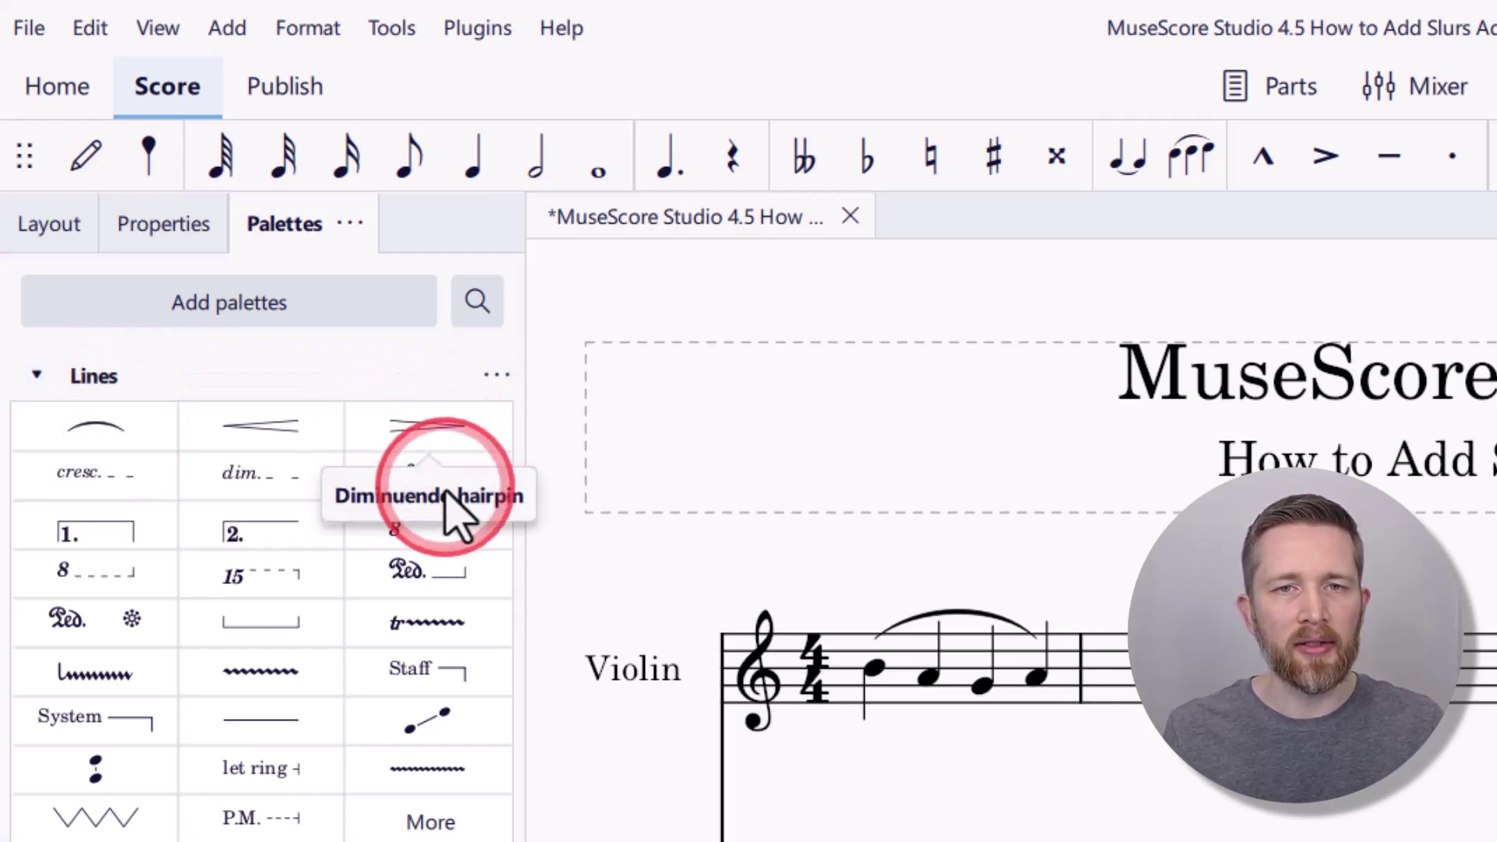
drag(88, 448, 959, 613)
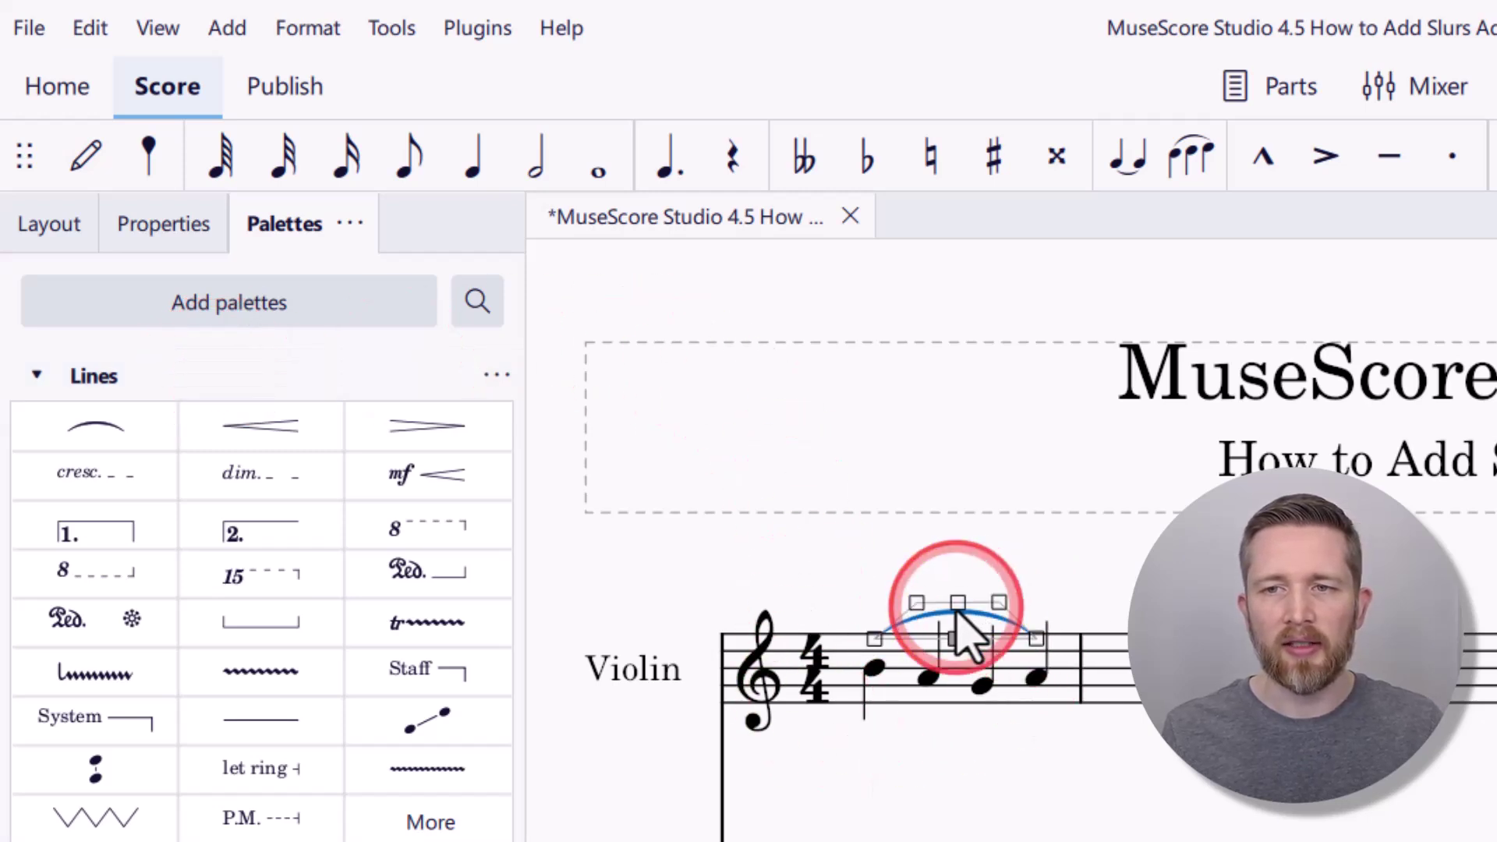
Undo the dragged slur, apply the Lines palette slur from the first note, and extend it across all four notes.
key(ctrl+z)
click(875, 672)
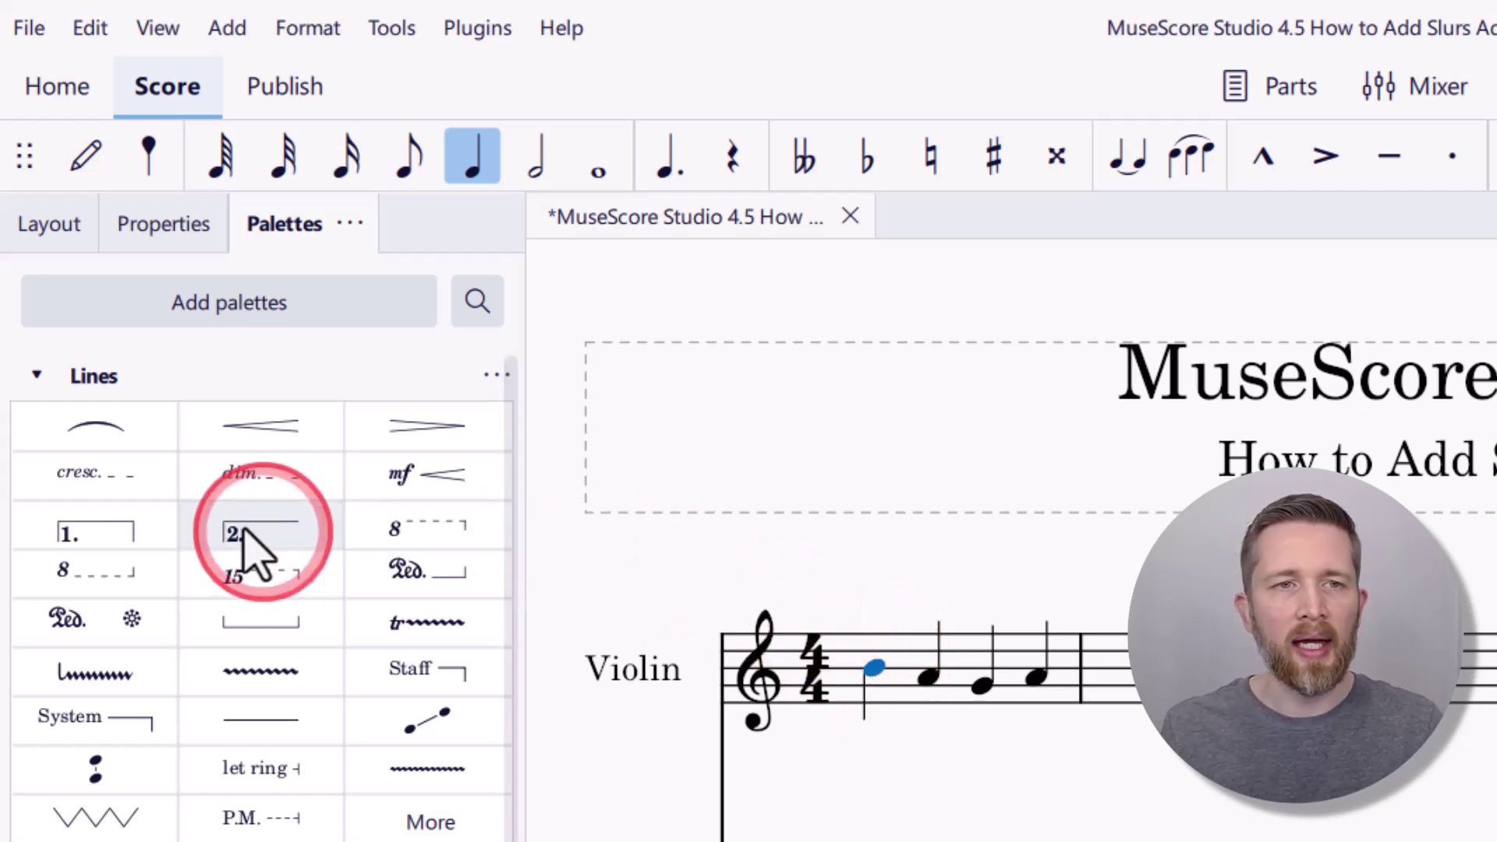
click(107, 439)
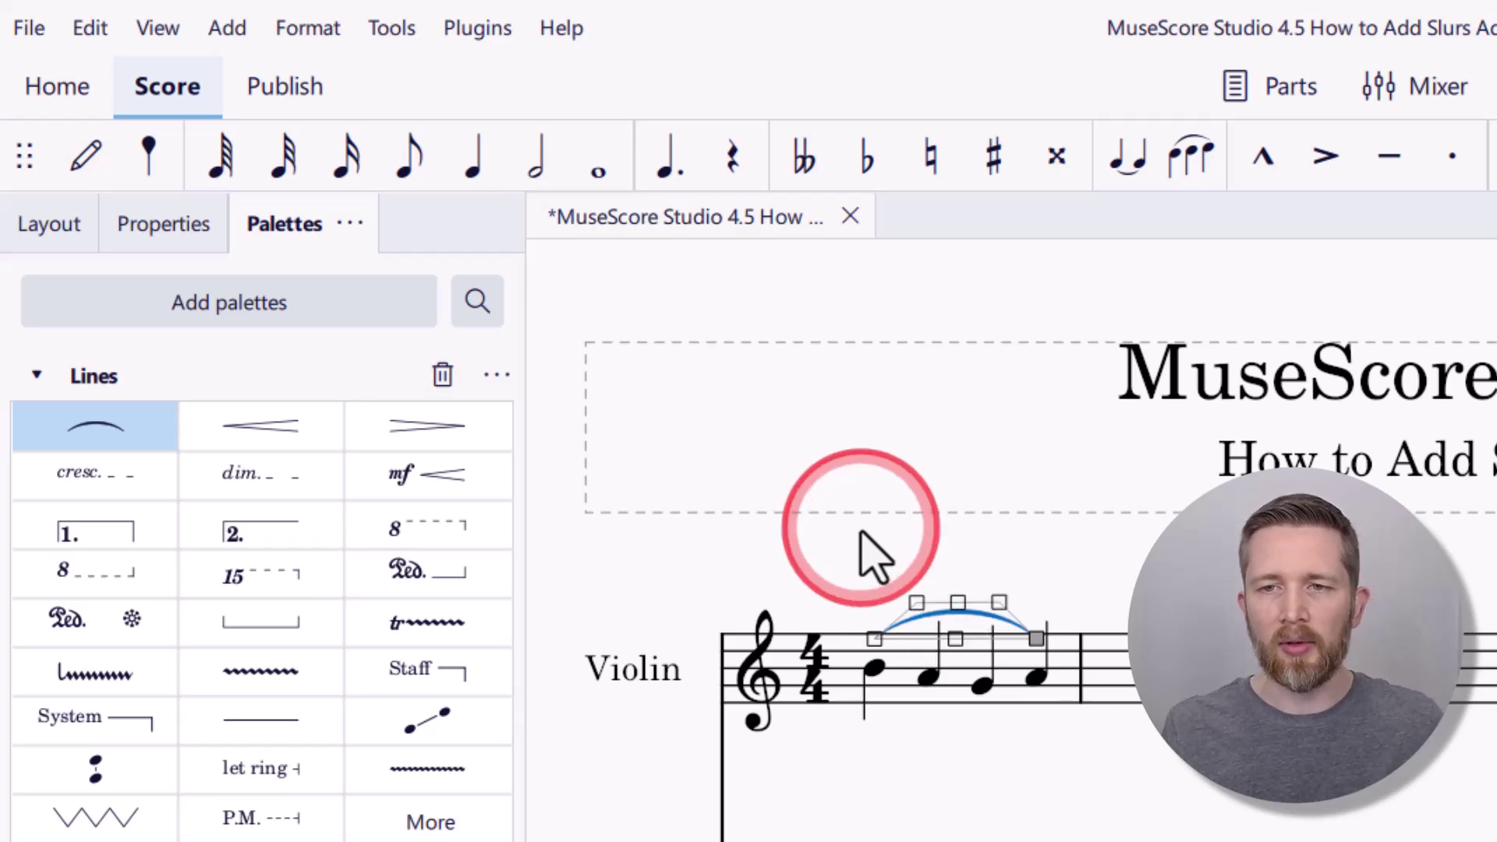
click(998, 592)
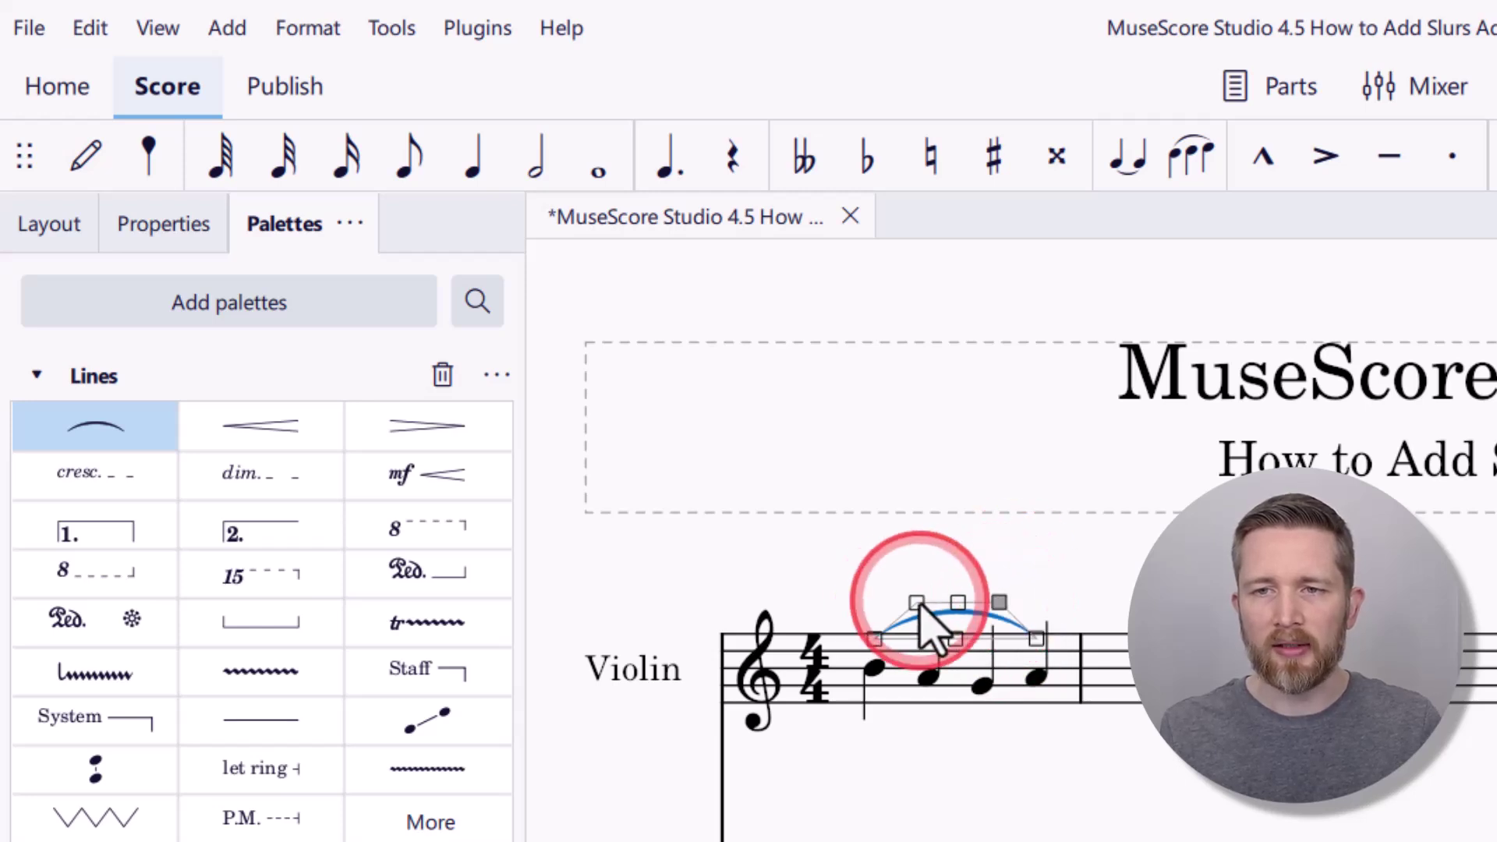